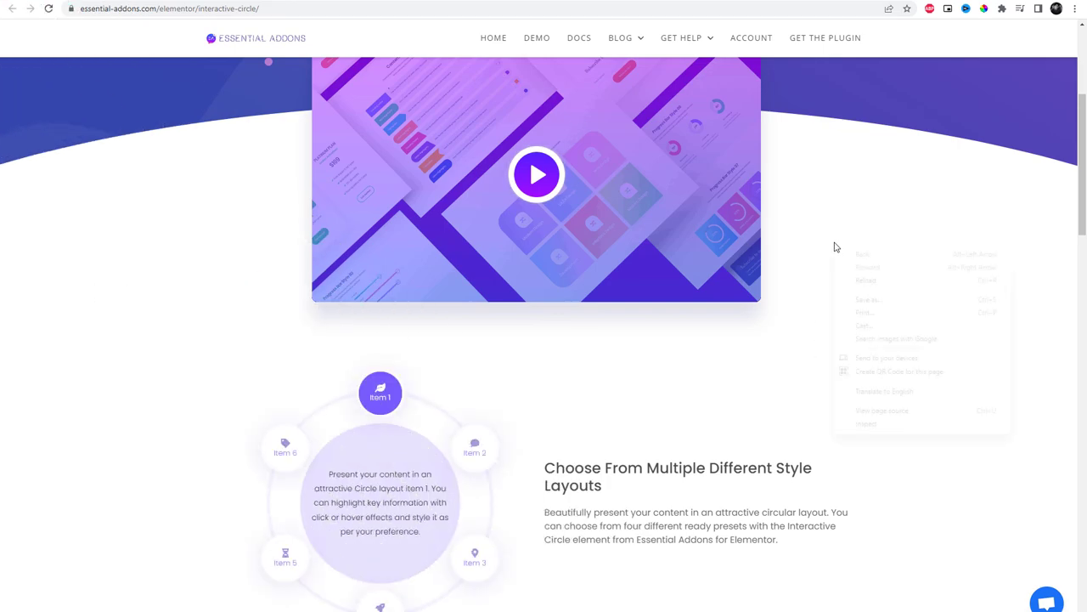
# Preview the Interactive Circle demos by activating Items 4, 1, 7 and 6 and dismiss the review notice.
pyautogui.click(865, 280)
pyautogui.scroll(-4, 857, 372)
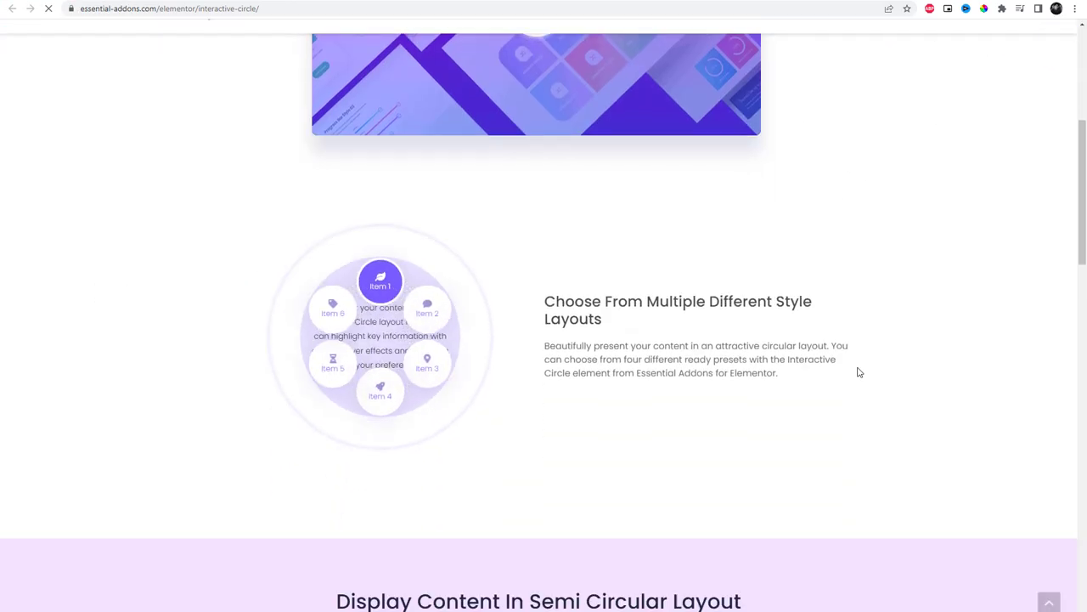
pyautogui.scroll(1, 728, 261)
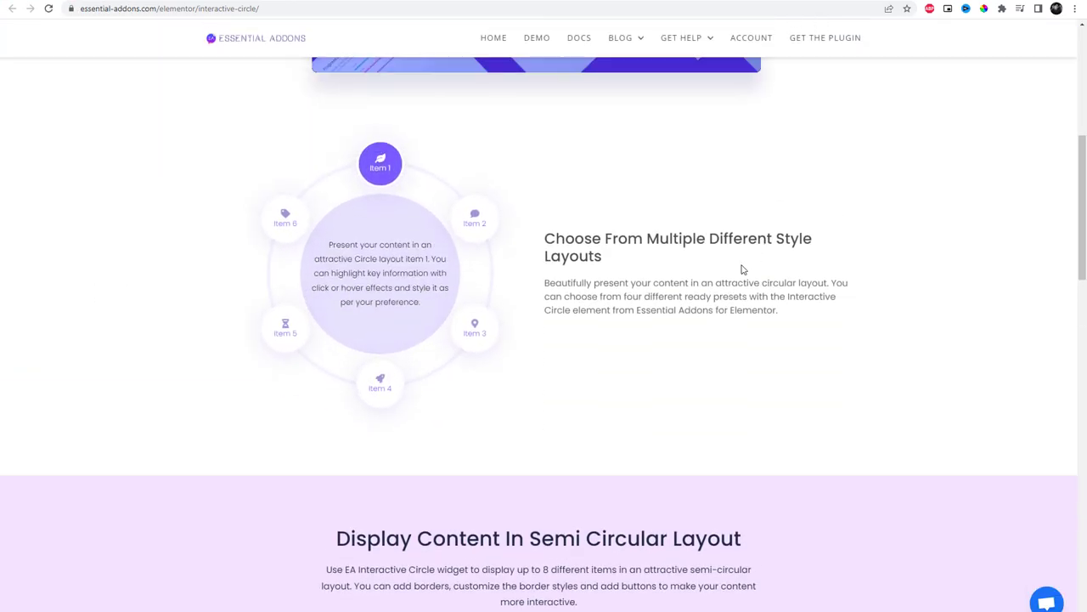
pyautogui.scroll(-3, 679, 339)
pyautogui.scroll(-2, 699, 369)
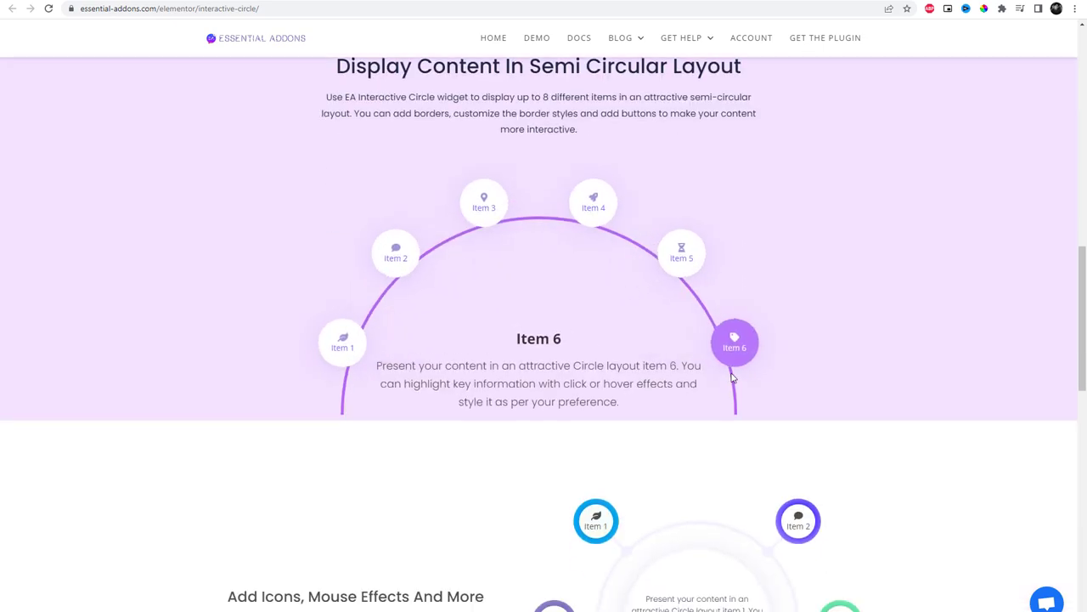
pyautogui.scroll(1, 764, 348)
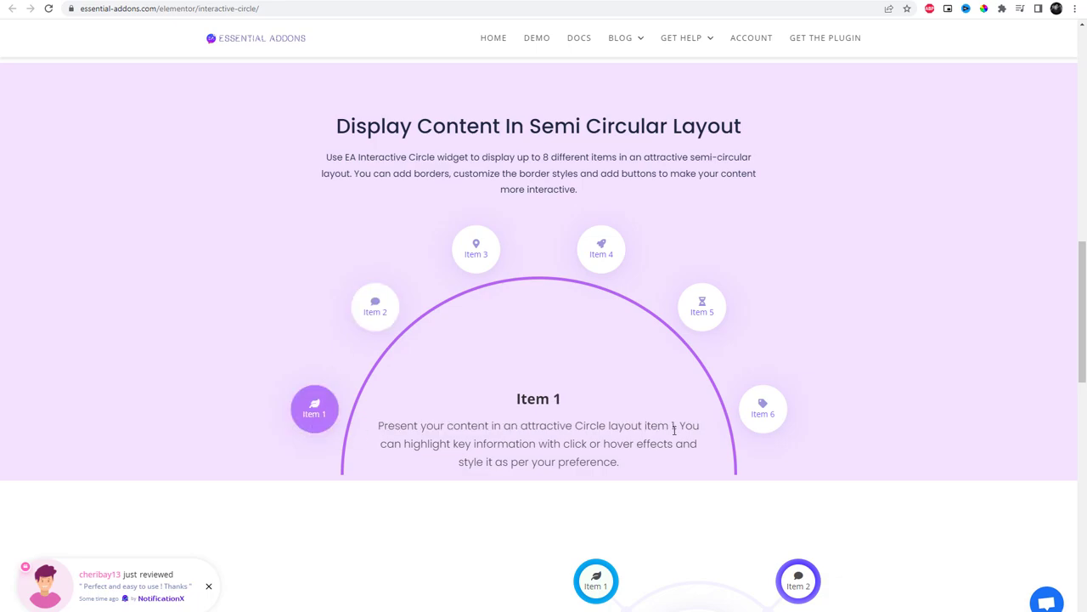
pyautogui.scroll(-3, 674, 430)
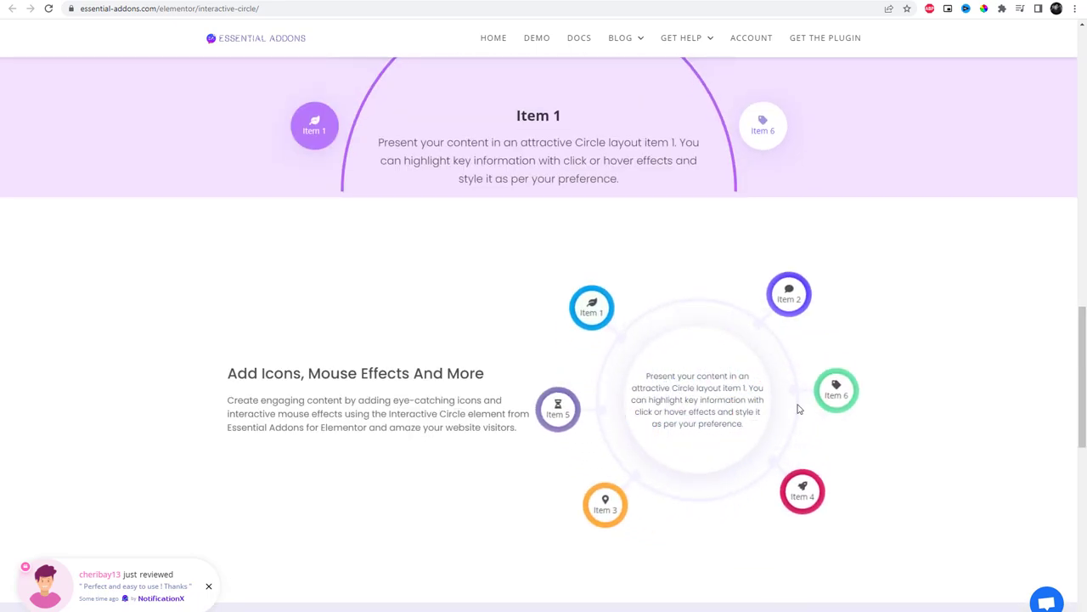
pyautogui.click(798, 501)
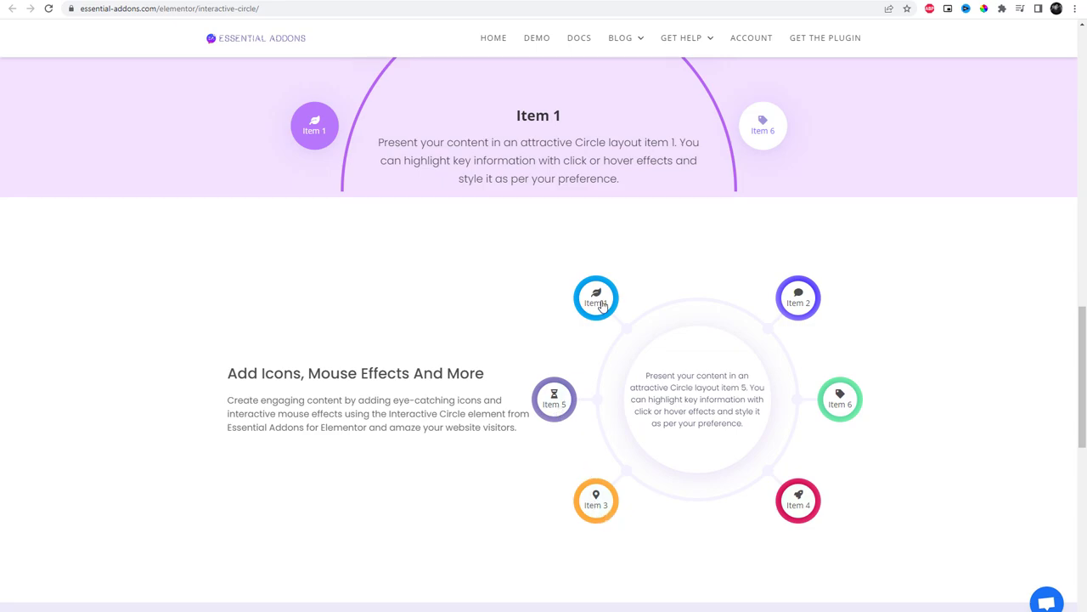
pyautogui.click(604, 306)
pyautogui.scroll(-2, 878, 408)
pyautogui.scroll(-2, 878, 408)
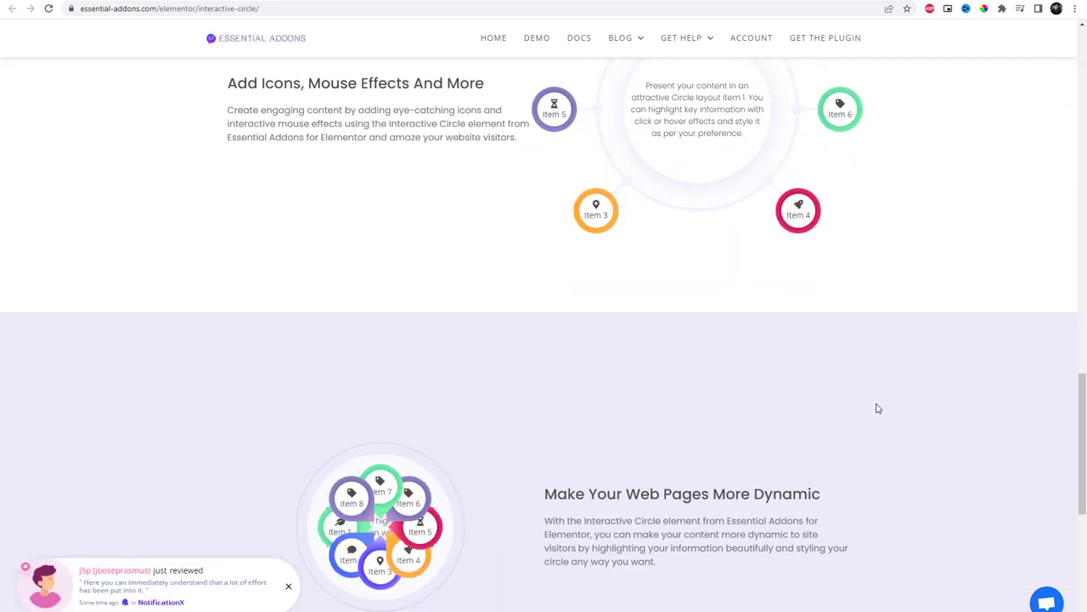
pyautogui.scroll(-2, 646, 415)
pyautogui.click(380, 225)
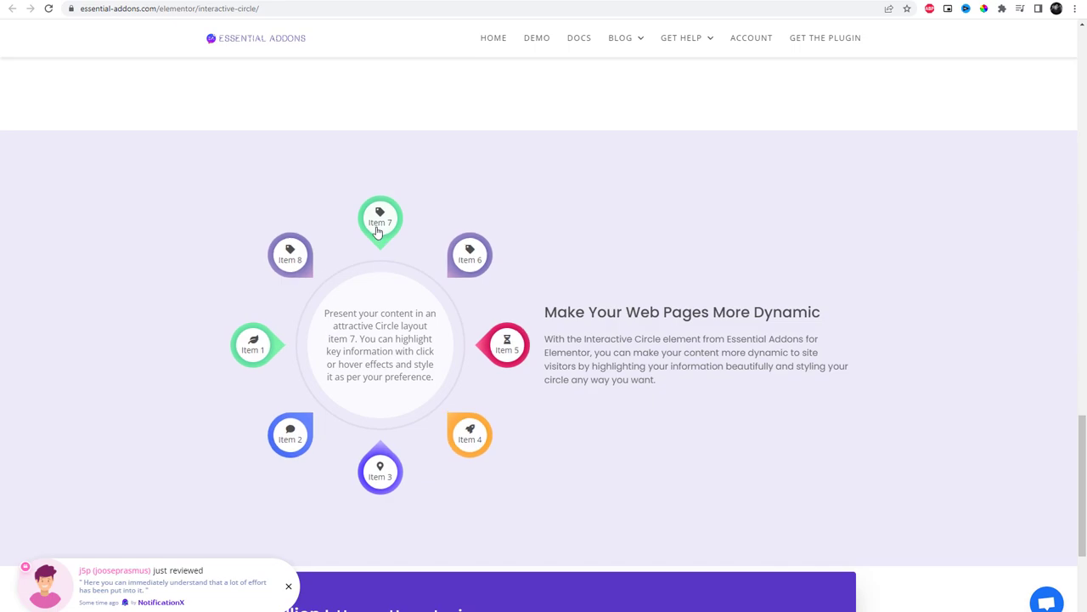
pyautogui.click(480, 245)
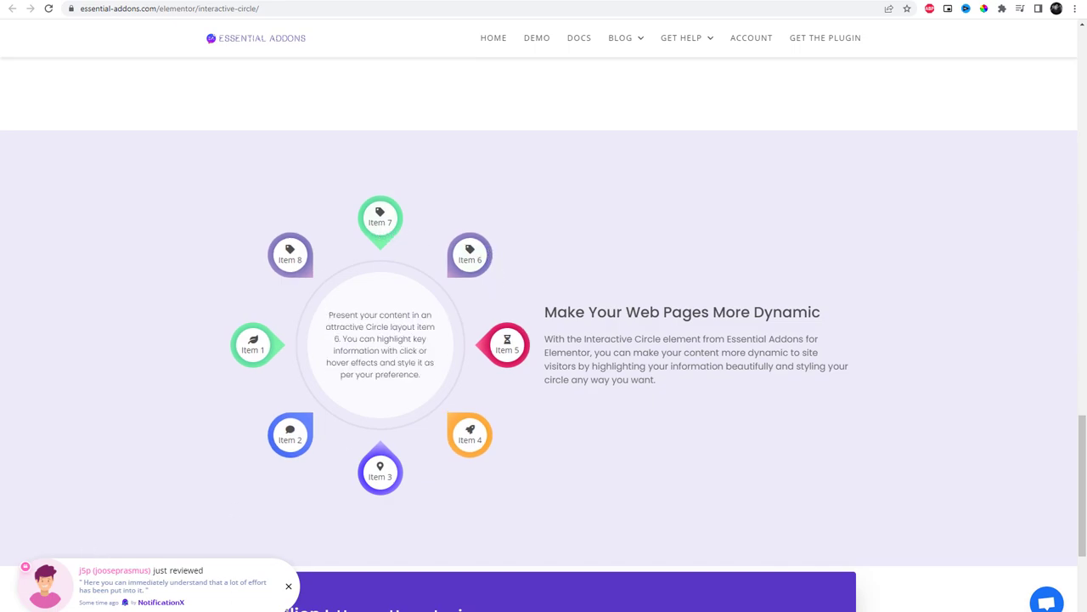
pyautogui.click(287, 586)
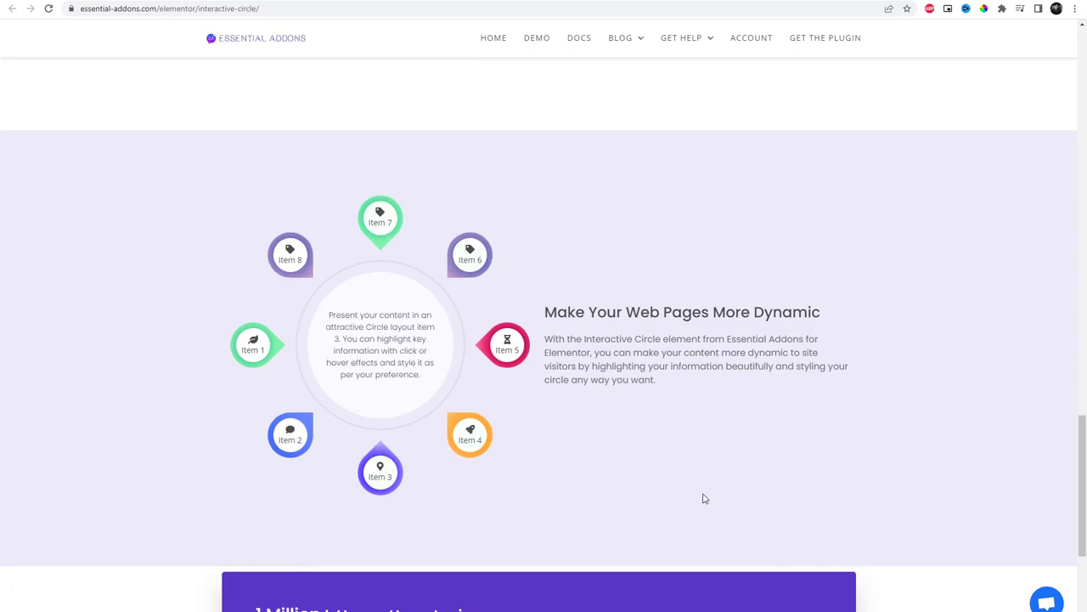
pyautogui.scroll(-3, 703, 498)
pyautogui.scroll(5, 718, 498)
pyautogui.scroll(5, 718, 498)
pyautogui.scroll(2, 558, 428)
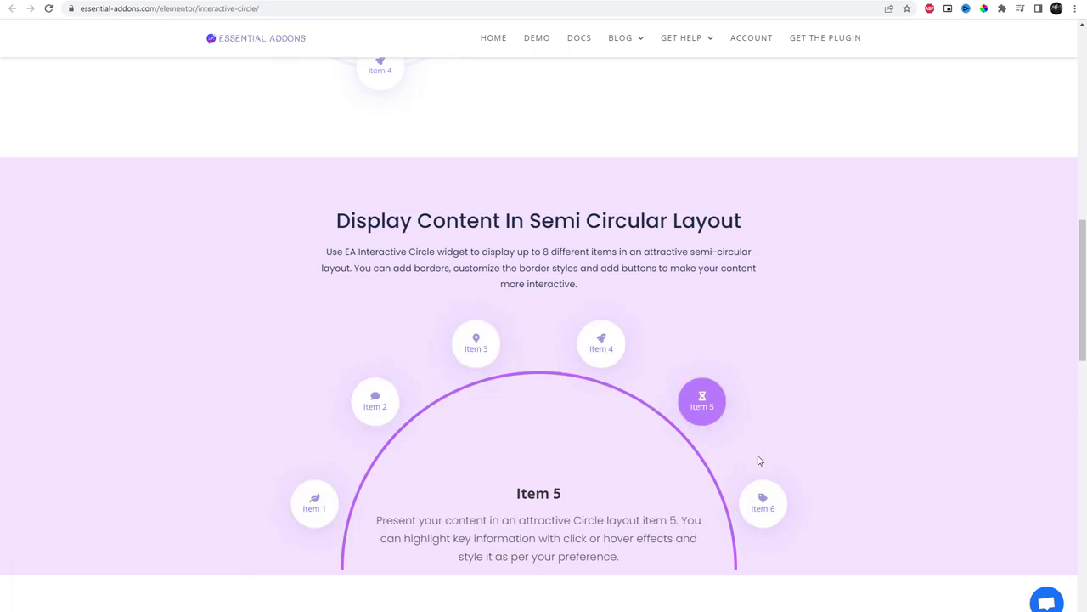
pyautogui.scroll(3, 476, 352)
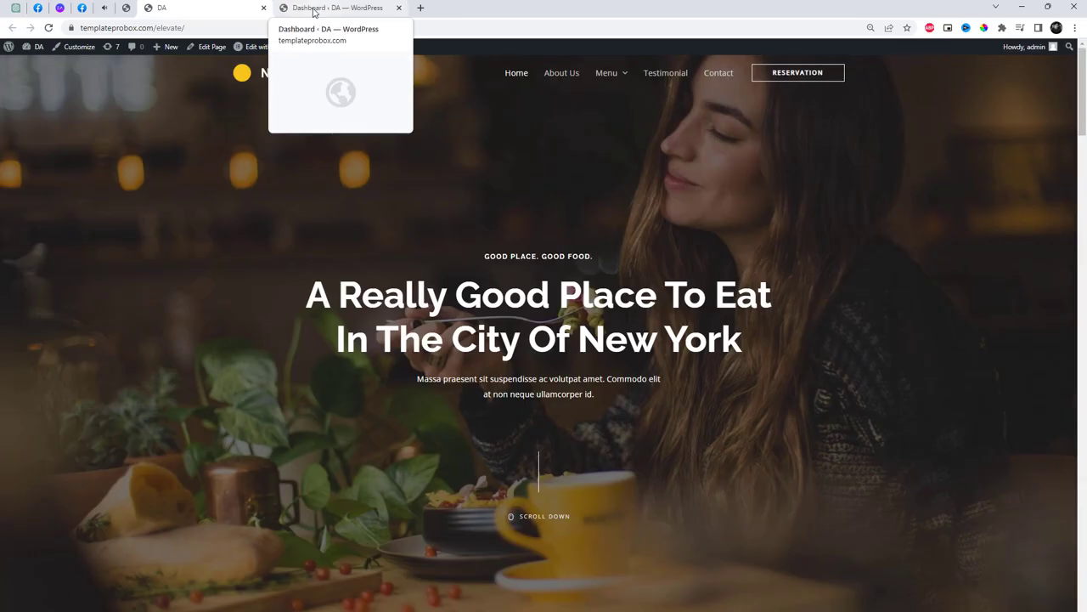
# Search the plugins for 'essential addons for elementor' from the admin dashboard.
pyautogui.click(314, 11)
pyautogui.moveTo(30, 422)
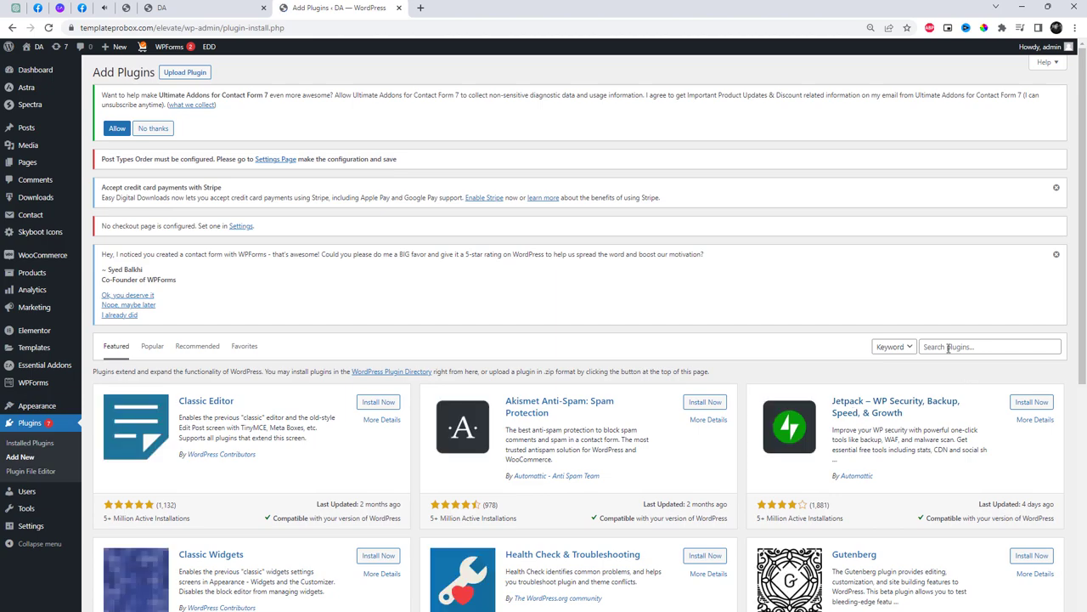
pyautogui.click(956, 347)
pyautogui.press('Down')
pyautogui.press('Return')
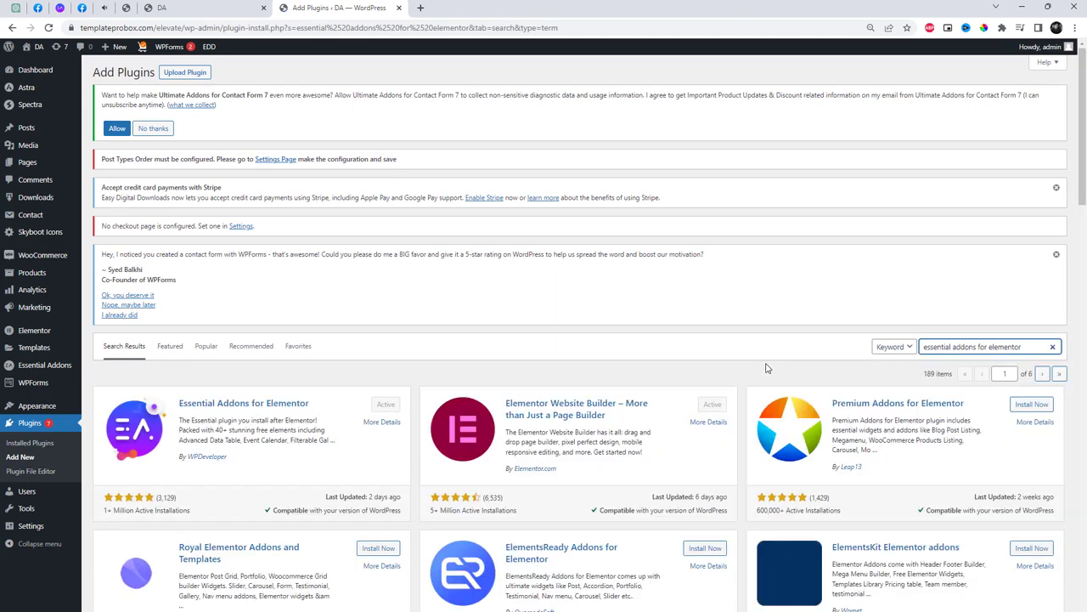
pyautogui.scroll(-2, 510, 378)
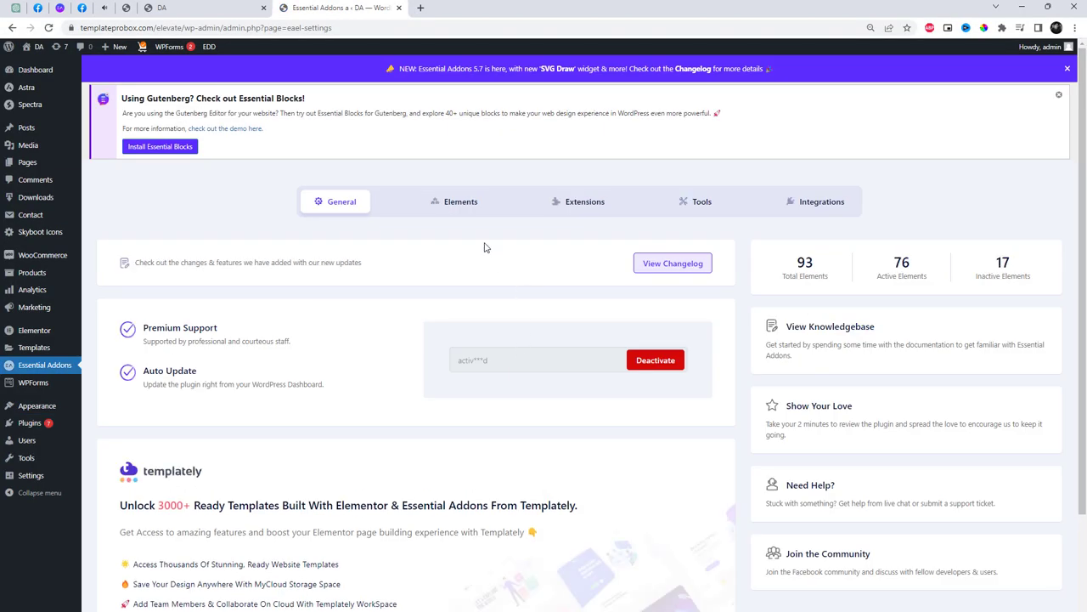
# Find Interactive Circle in the Elements list, confirm it is enabled and save the settings.
pyautogui.click(461, 213)
pyautogui.scroll(-2, 667, 340)
pyautogui.hotkey('ctrl', 'f')
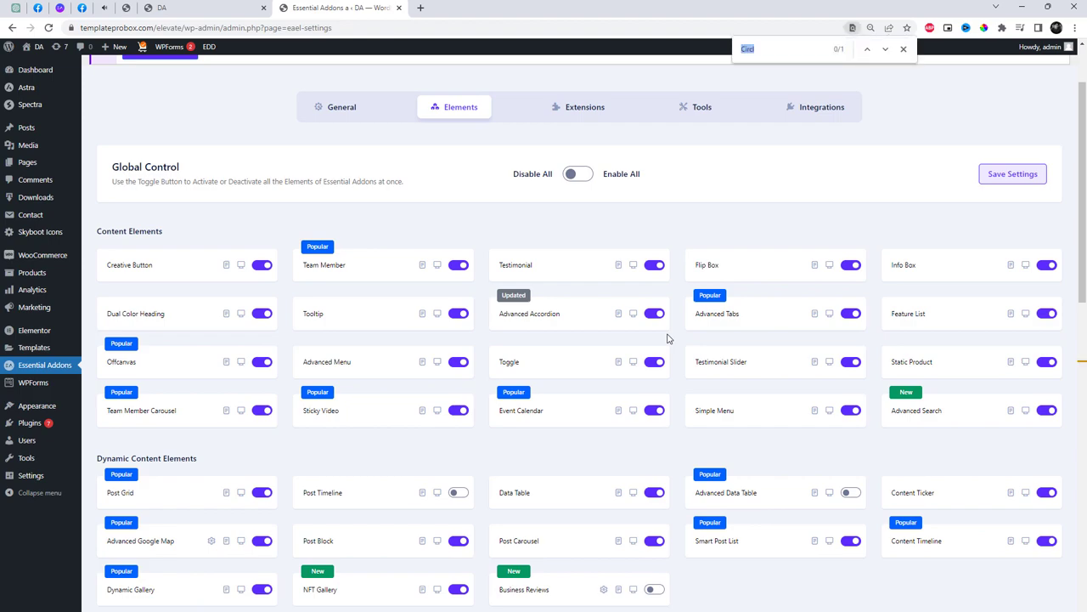
pyautogui.press('Return')
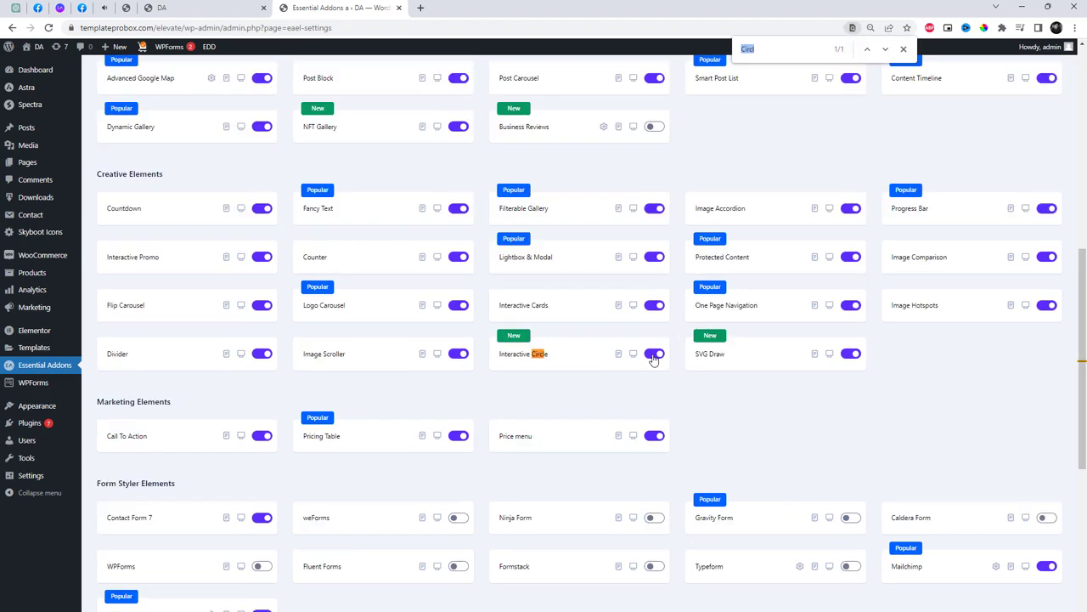
pyautogui.click(654, 357)
pyautogui.click(904, 49)
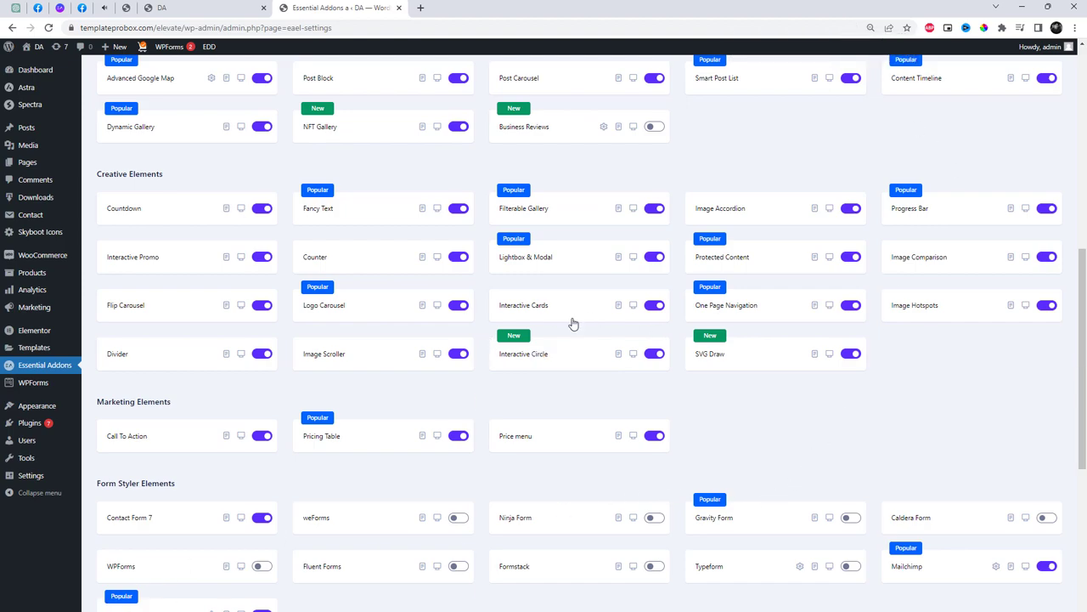
pyautogui.tripleClick(521, 352)
pyautogui.scroll(2, 743, 390)
pyautogui.scroll(5, 908, 262)
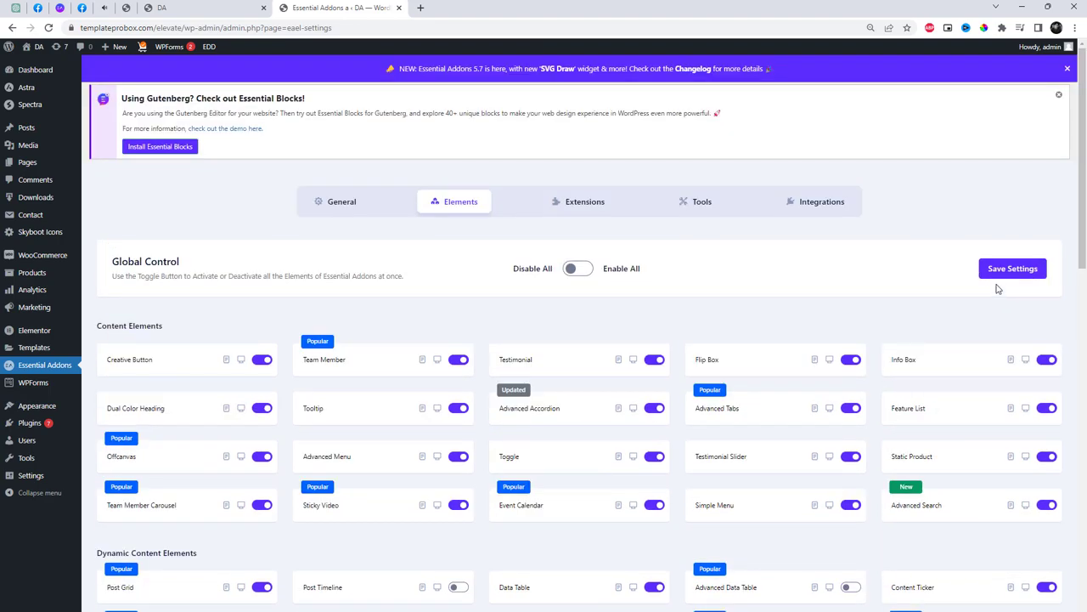
pyautogui.click(1005, 278)
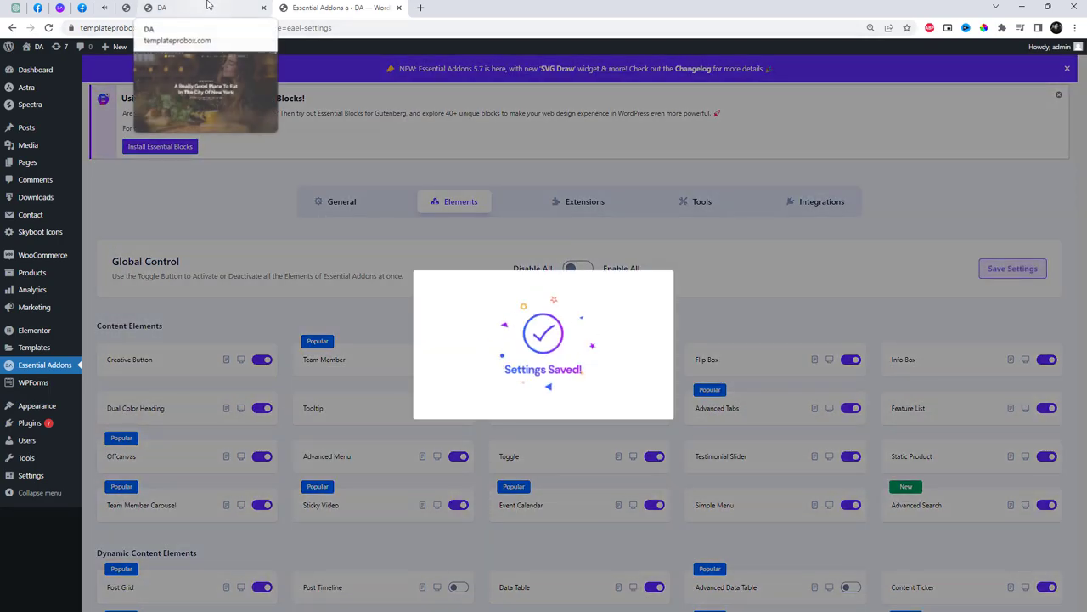
# Open the restaurant homepage in the Elementor editor in a new tab.
pyautogui.click(207, 7)
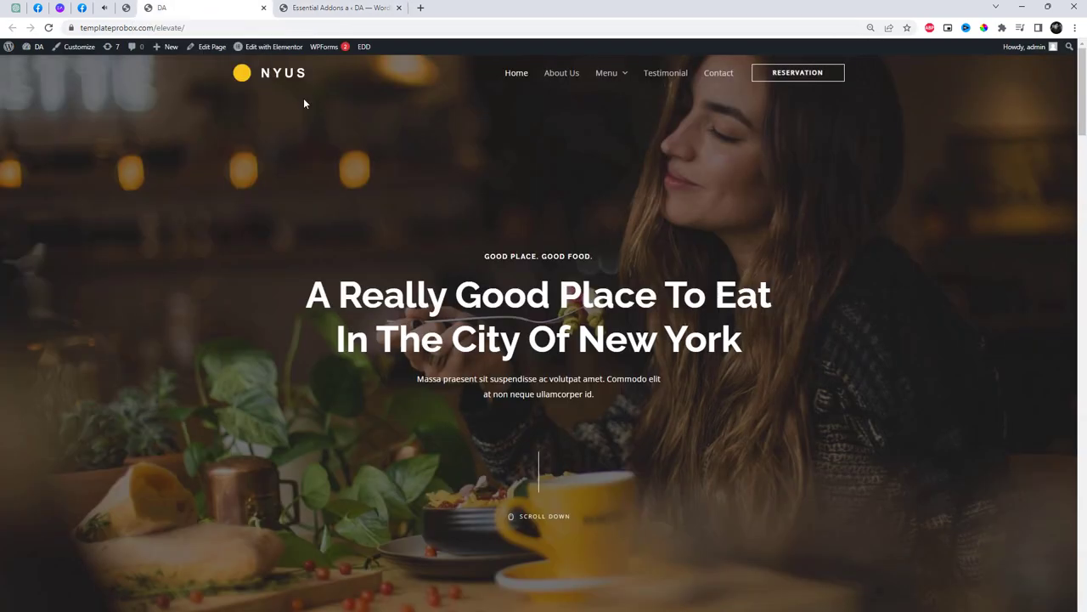
pyautogui.moveTo(270, 47)
pyautogui.rightClick(284, 51)
pyautogui.click(304, 68)
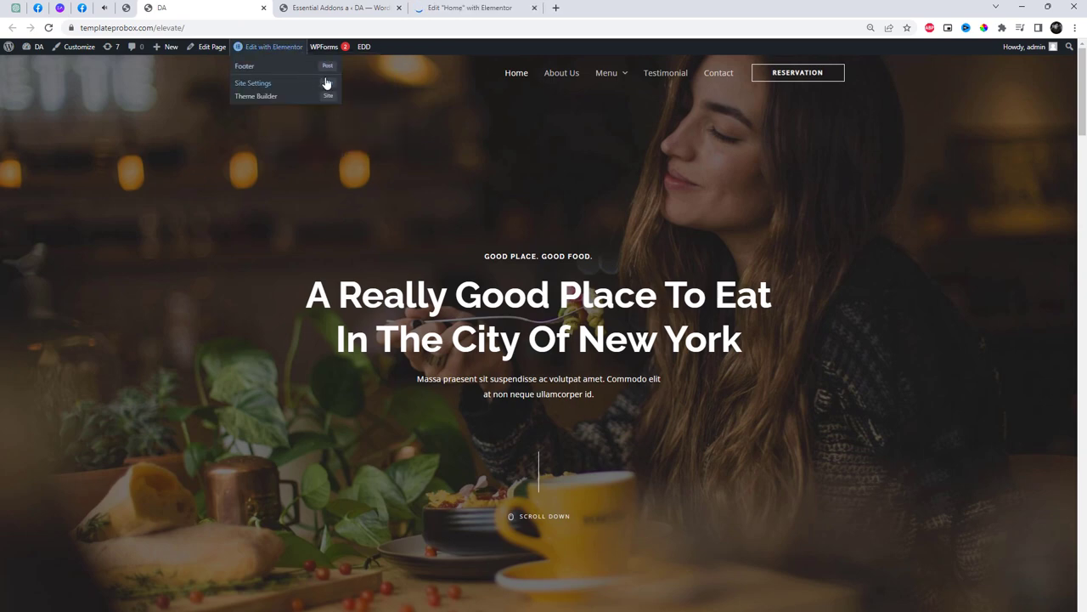
pyautogui.click(316, 11)
pyautogui.hotkey('ctrl', 'f')
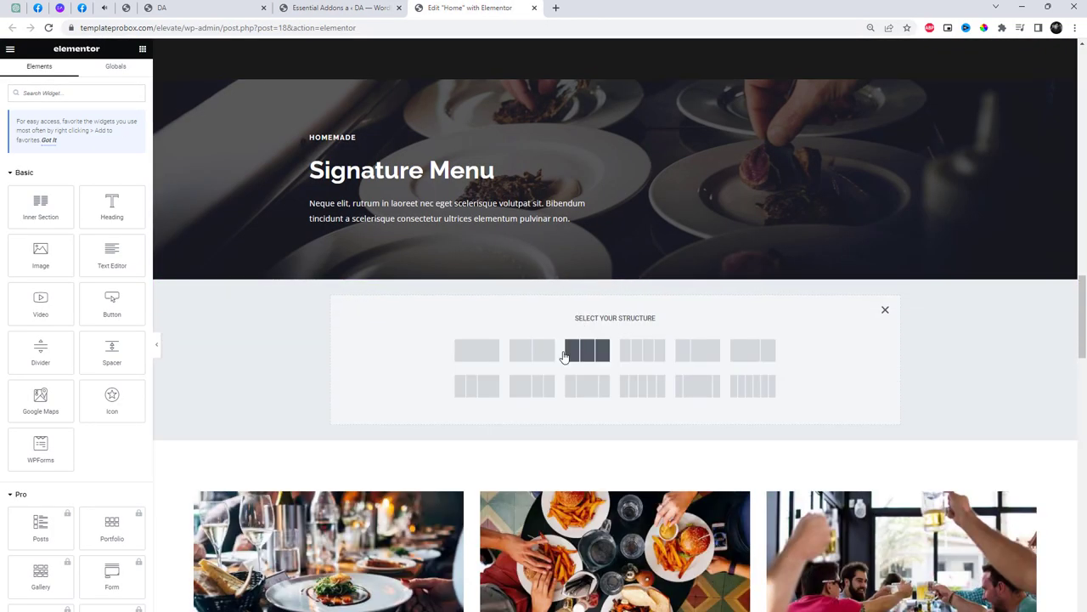
# Add an empty section below Signature Menu and drop an Interactive Circle widget into it.
pyautogui.click(478, 351)
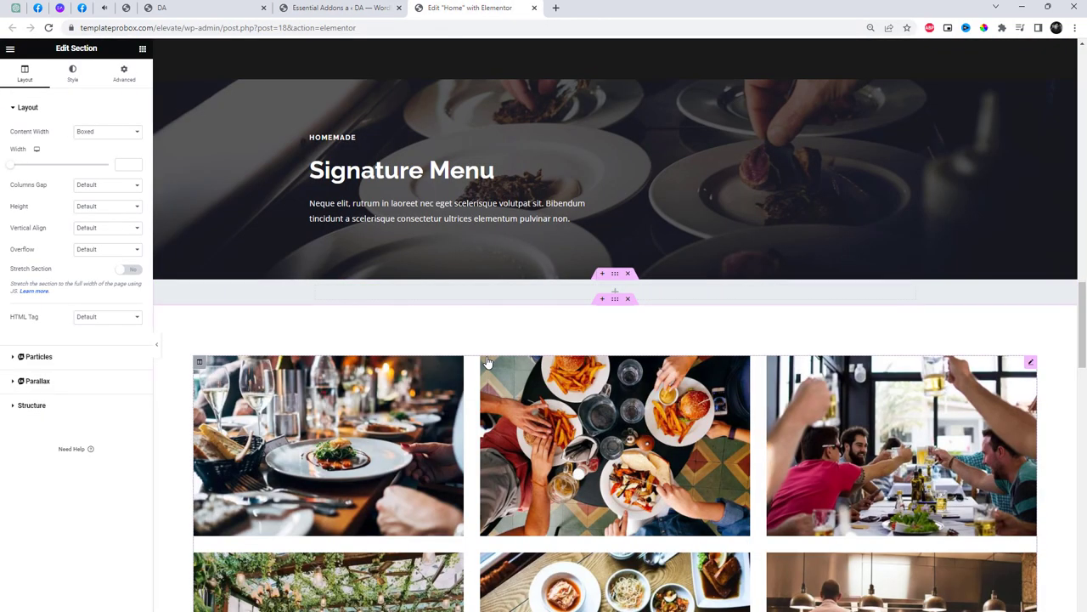
pyautogui.click(615, 294)
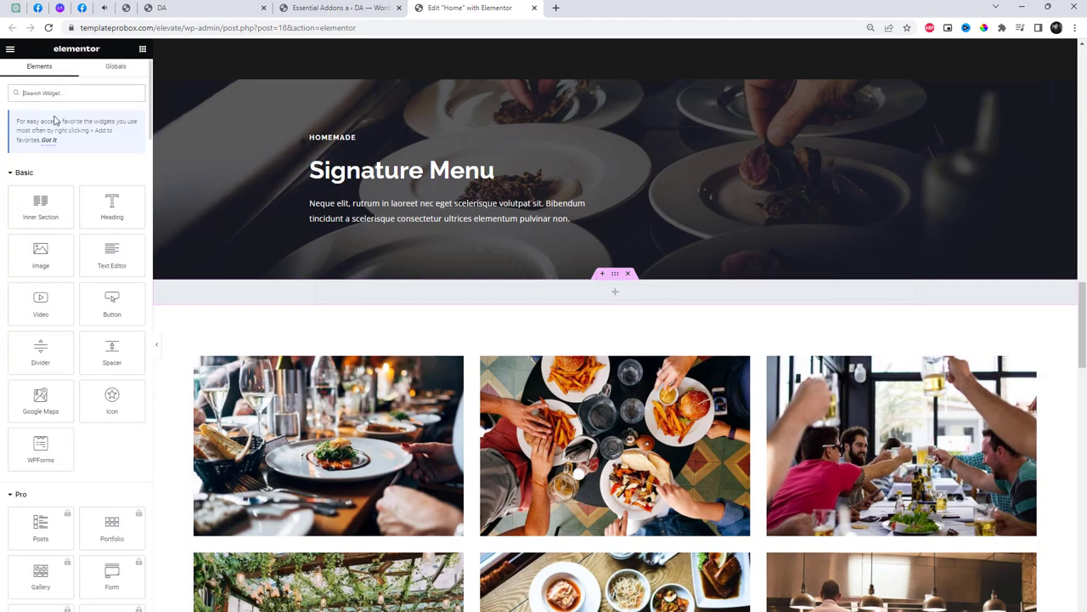
pyautogui.write('Circle')
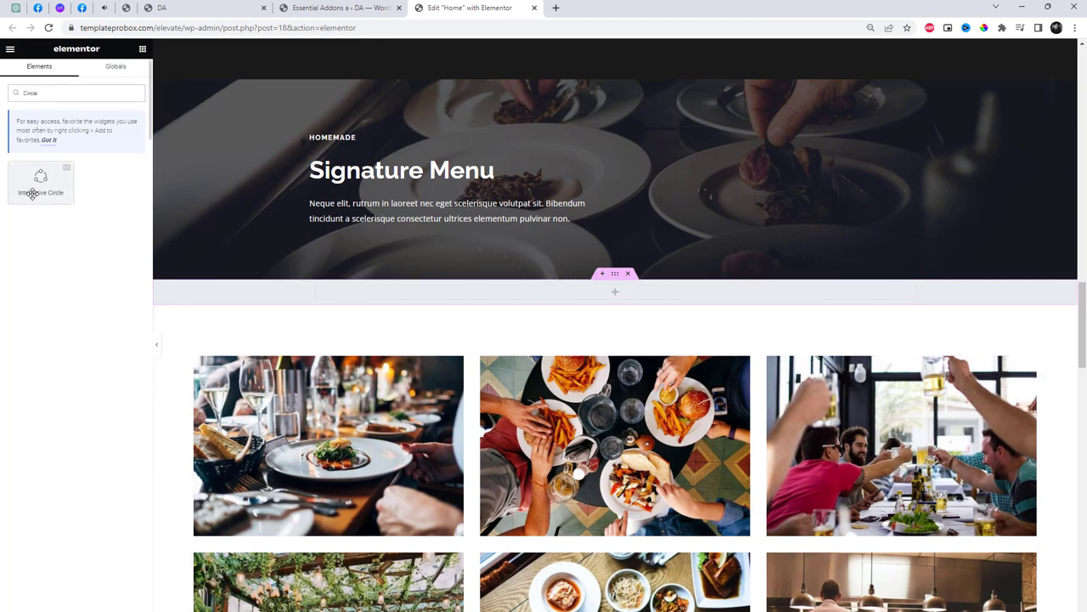
pyautogui.moveTo(33, 193); pyautogui.dragTo(565, 303)
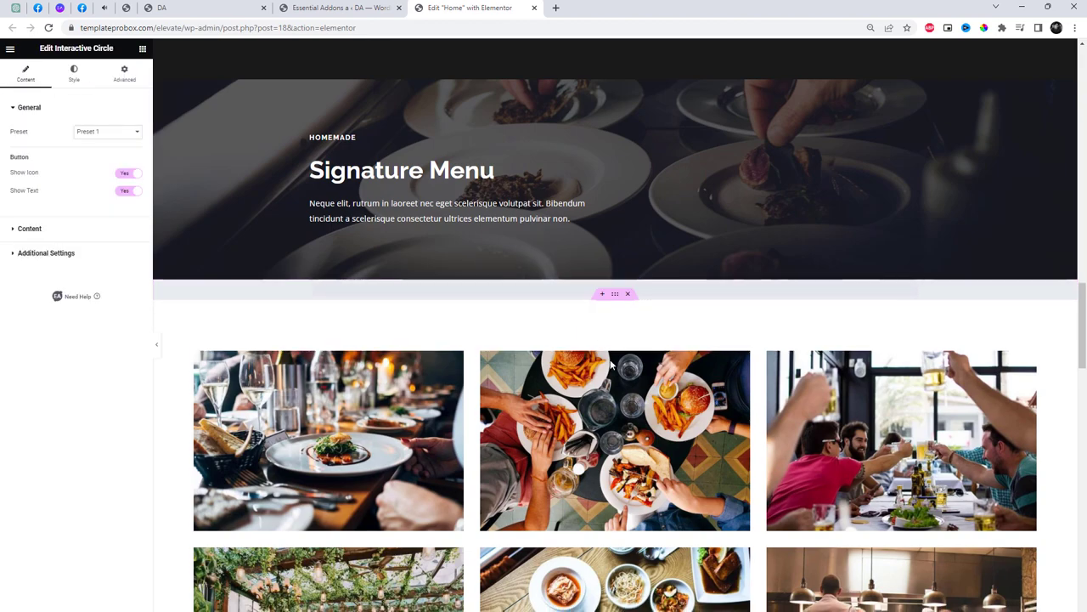
pyautogui.scroll(-1, 789, 449)
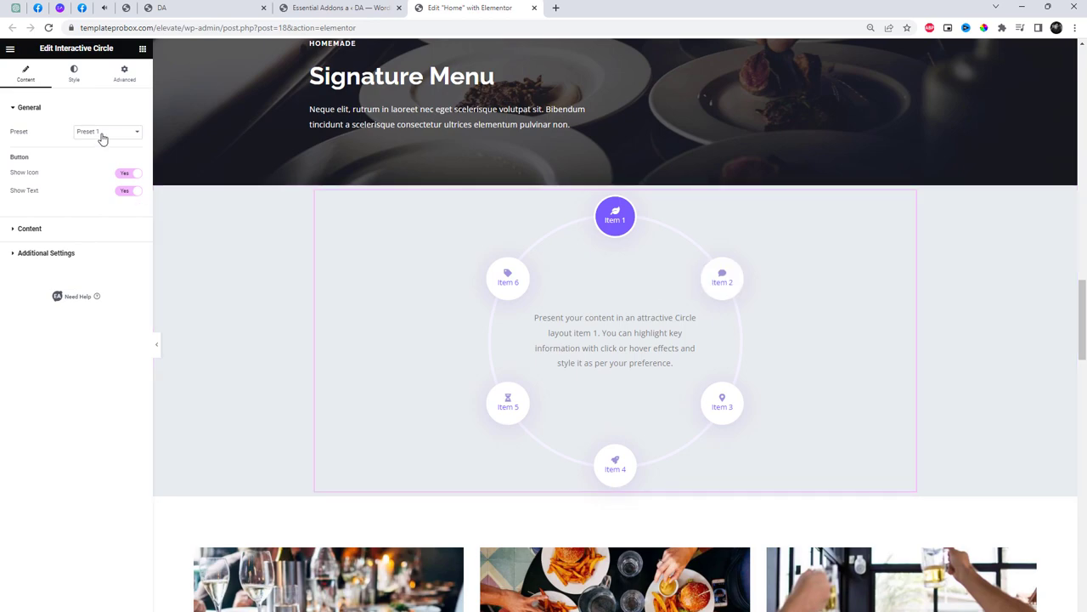
# Try the Preset 2, 3 and 4 circle layouts, then return to Preset 1.
pyautogui.click(101, 138)
pyautogui.click(95, 151)
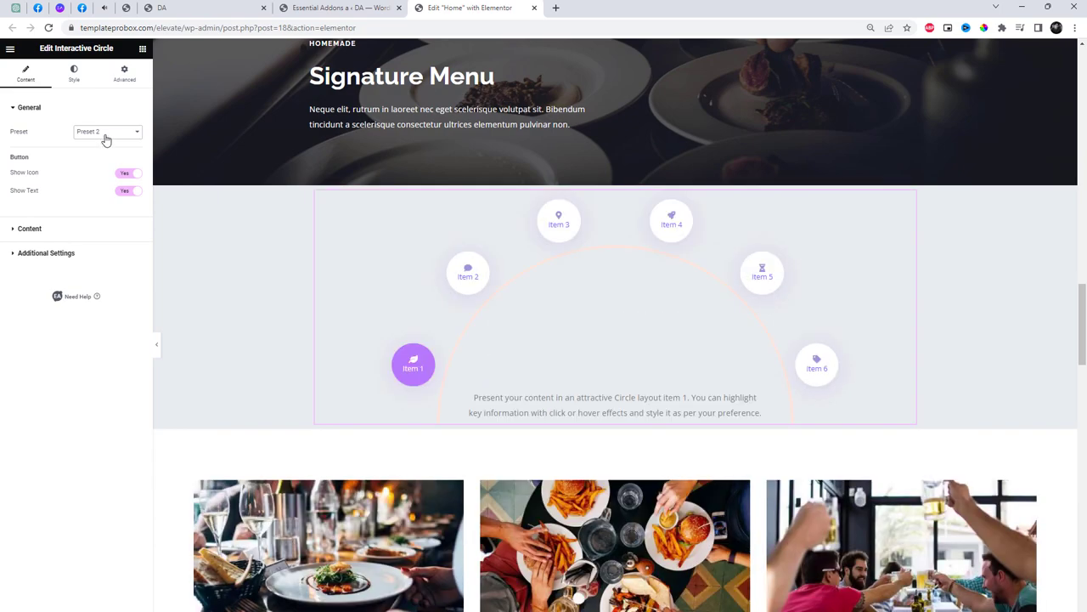
pyautogui.click(106, 139)
pyautogui.click(105, 163)
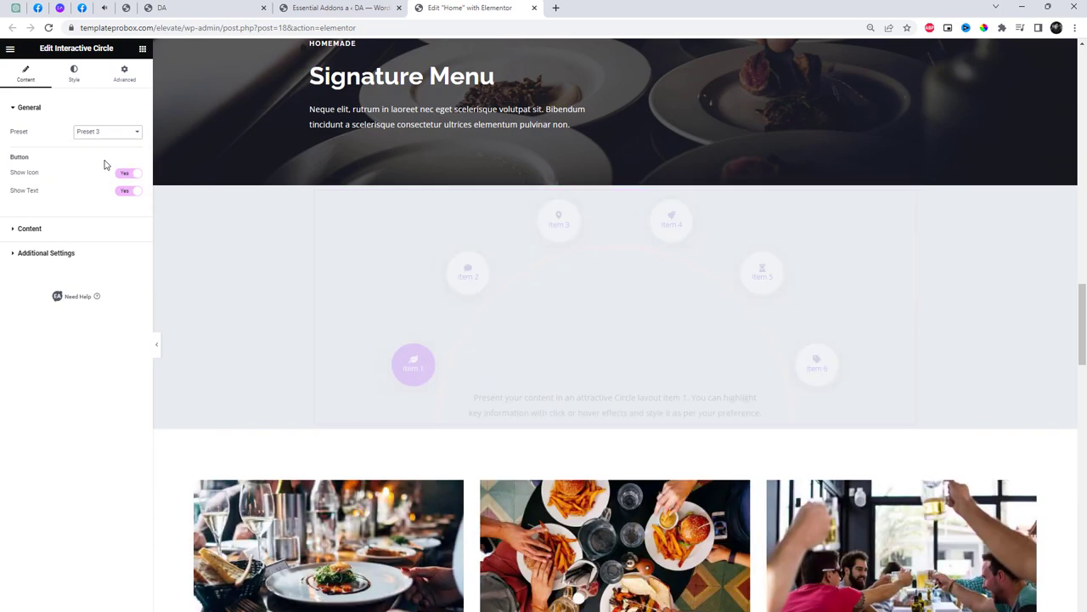
pyautogui.click(110, 134)
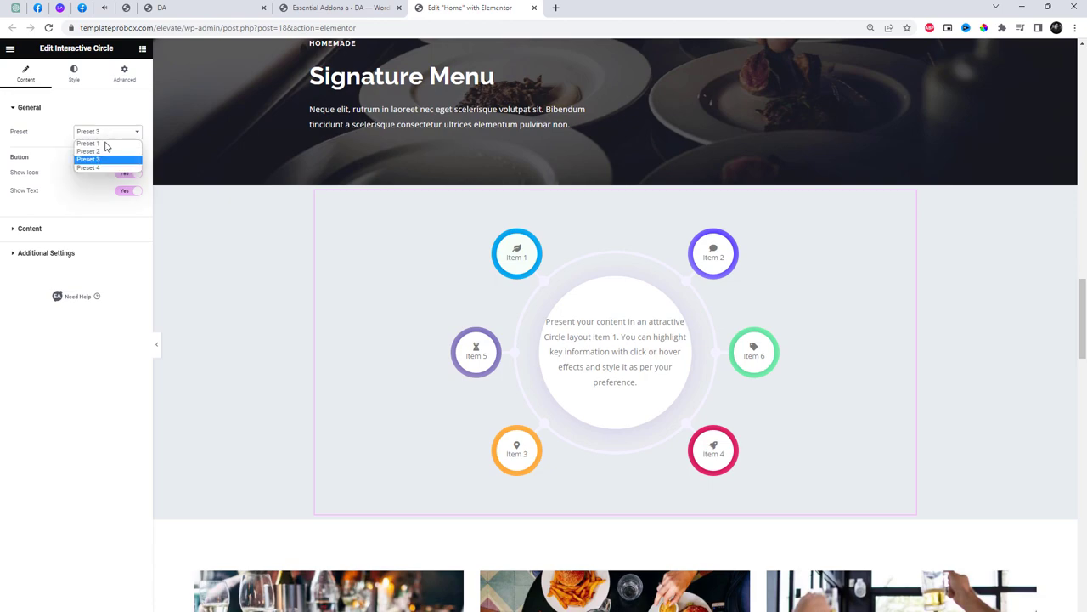
pyautogui.click(99, 173)
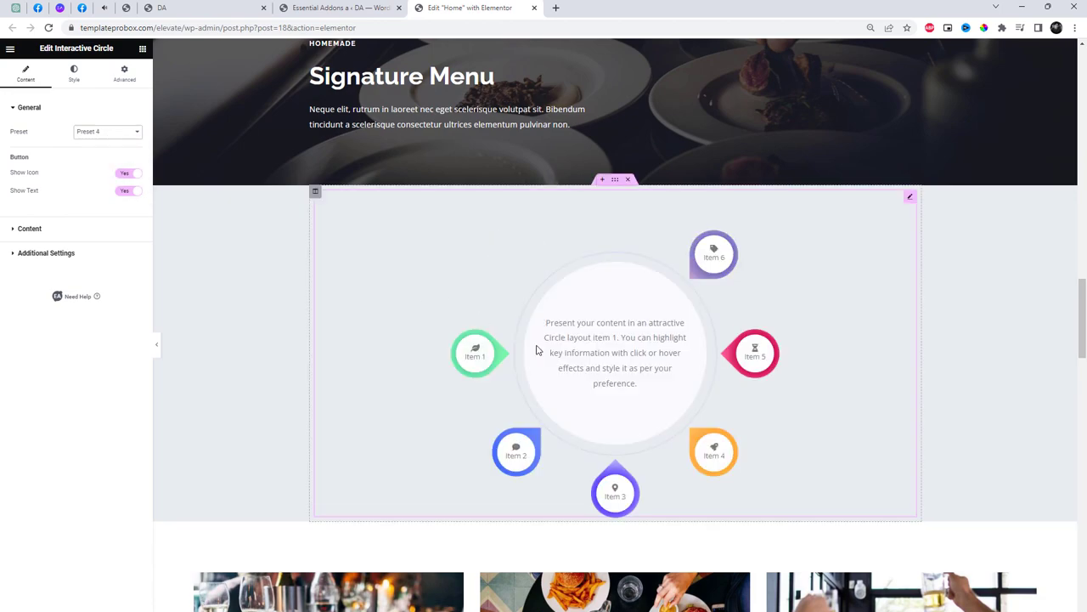
pyautogui.click(109, 134)
pyautogui.click(109, 135)
pyautogui.click(108, 128)
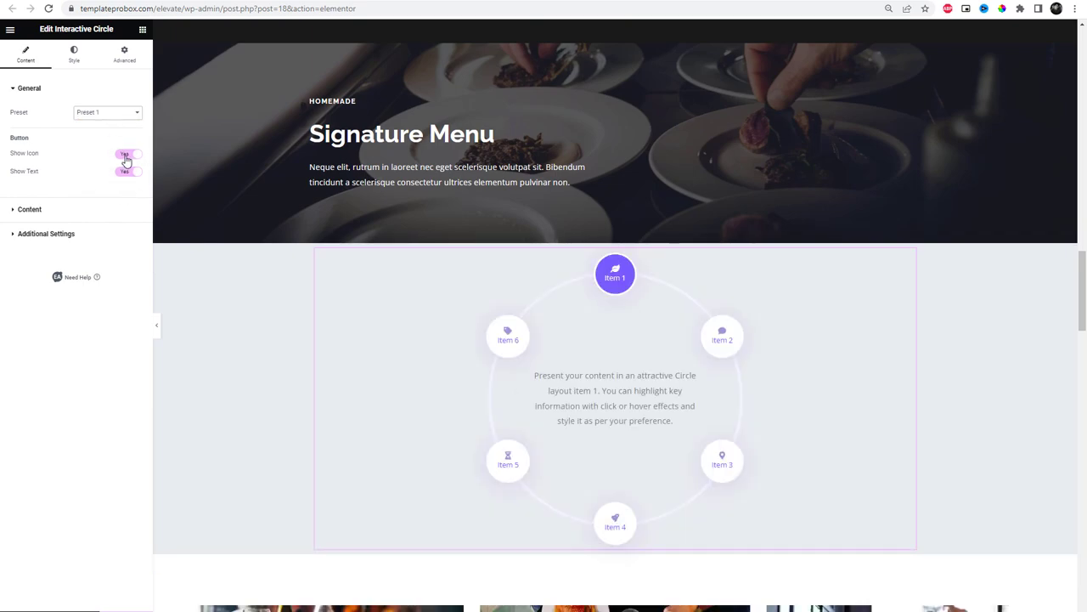
# Toggle the item button icons and expand the list of circle items.
pyautogui.click(126, 154)
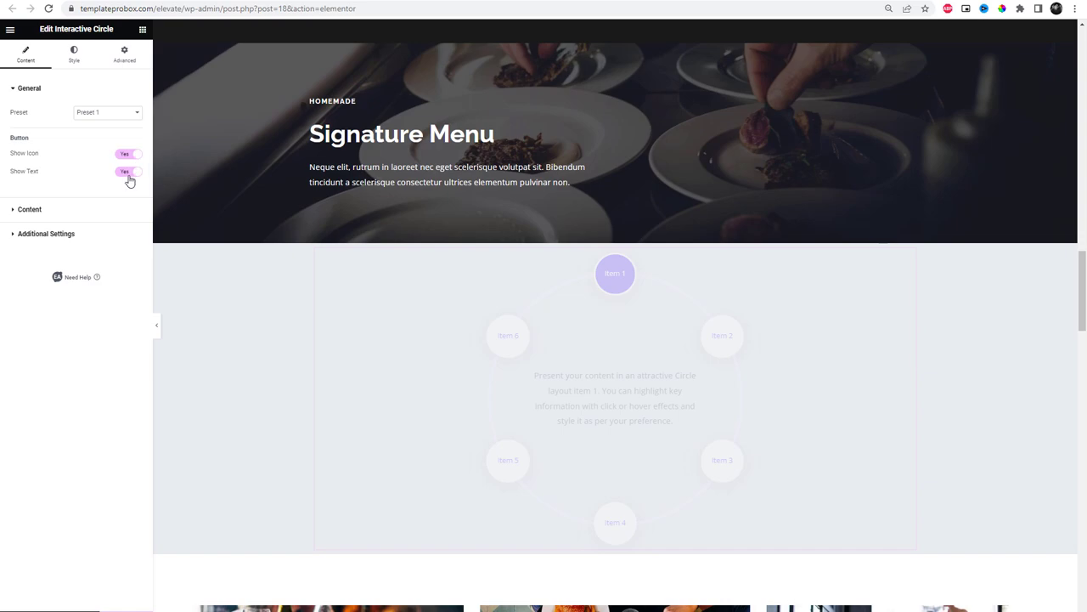
pyautogui.click(61, 212)
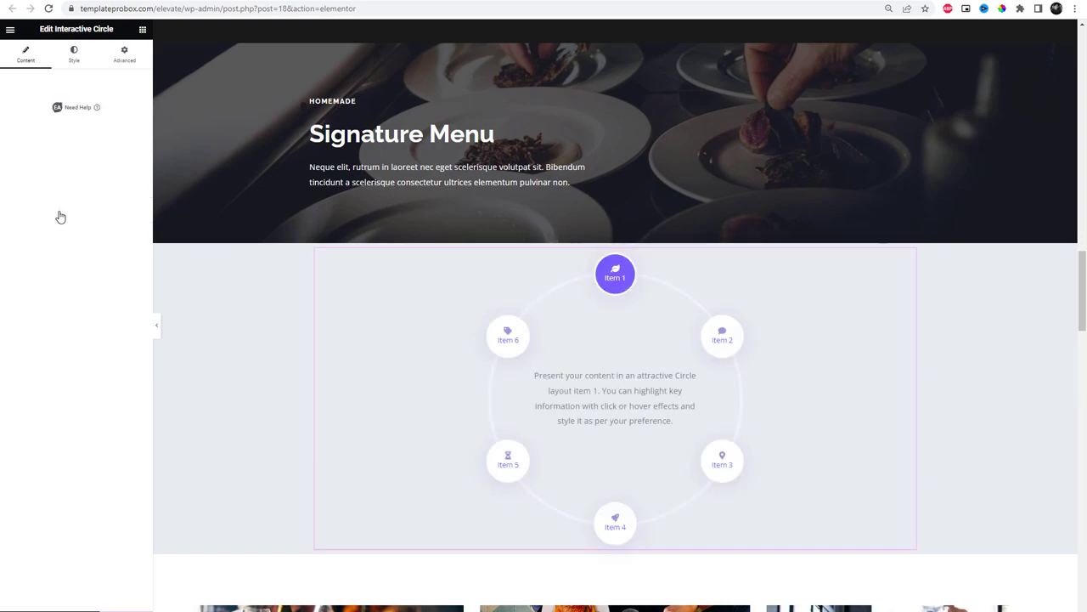
pyautogui.moveTo(832, 306)
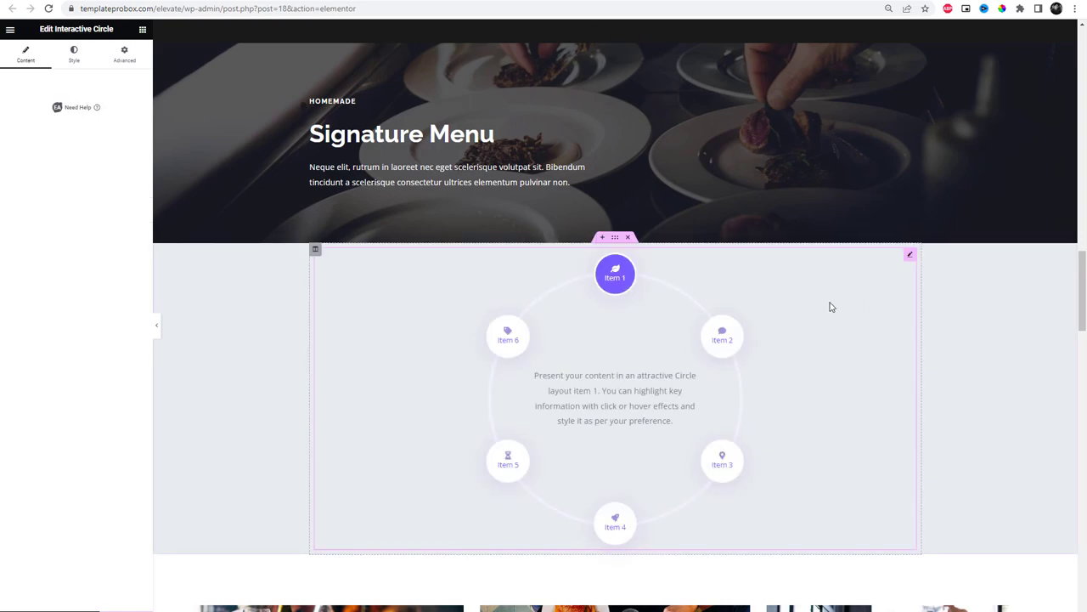
pyautogui.rightClick(588, 365)
pyautogui.click(605, 371)
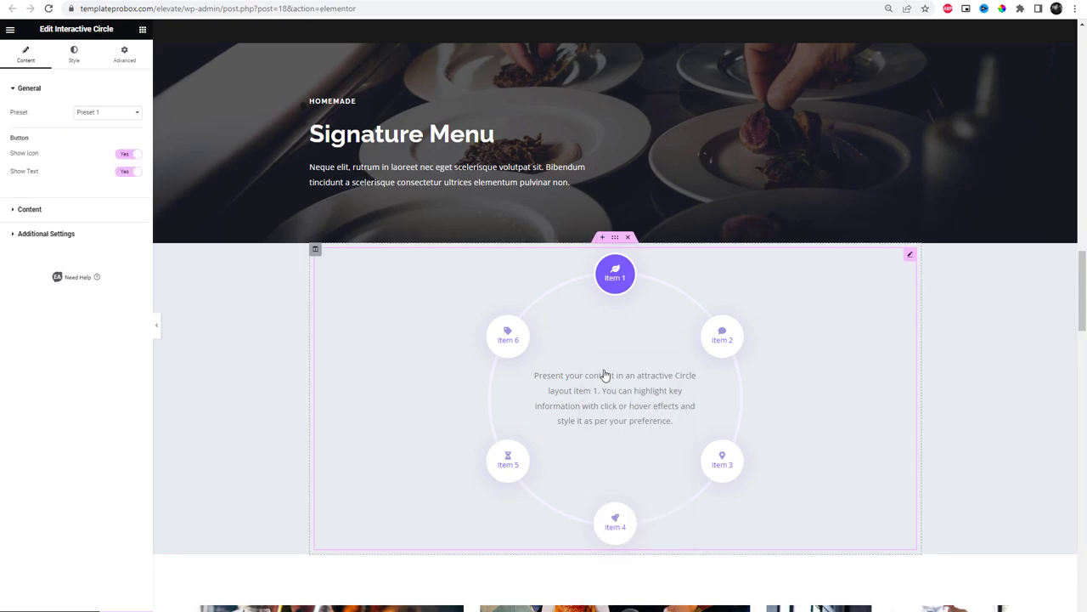
pyautogui.click(15, 213)
# Give Item 1 the laughing-face icon from the Icon Library.
pyautogui.click(40, 210)
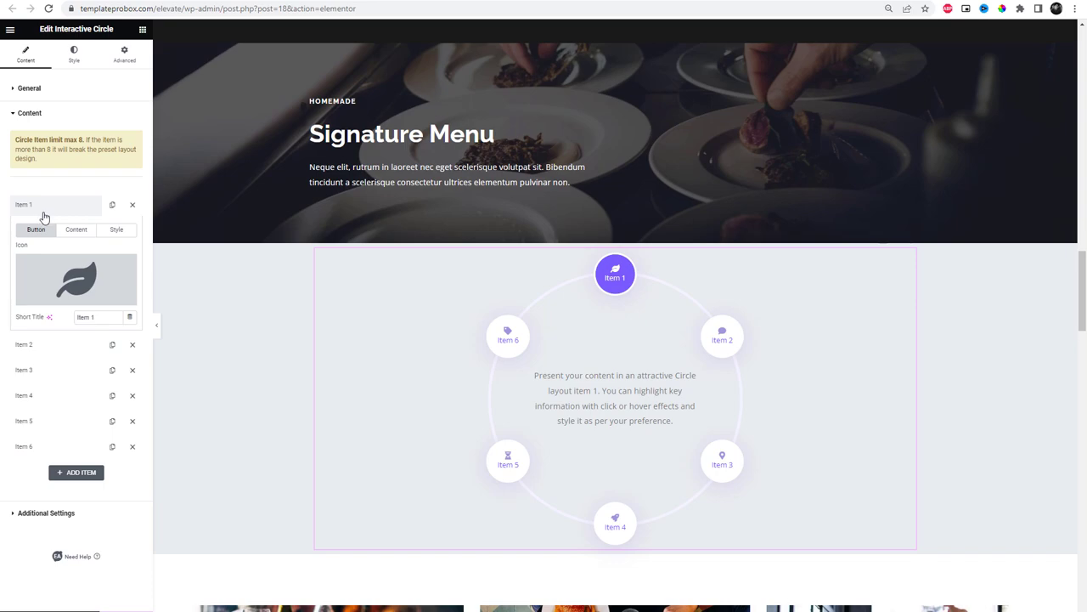
pyautogui.moveTo(76, 272)
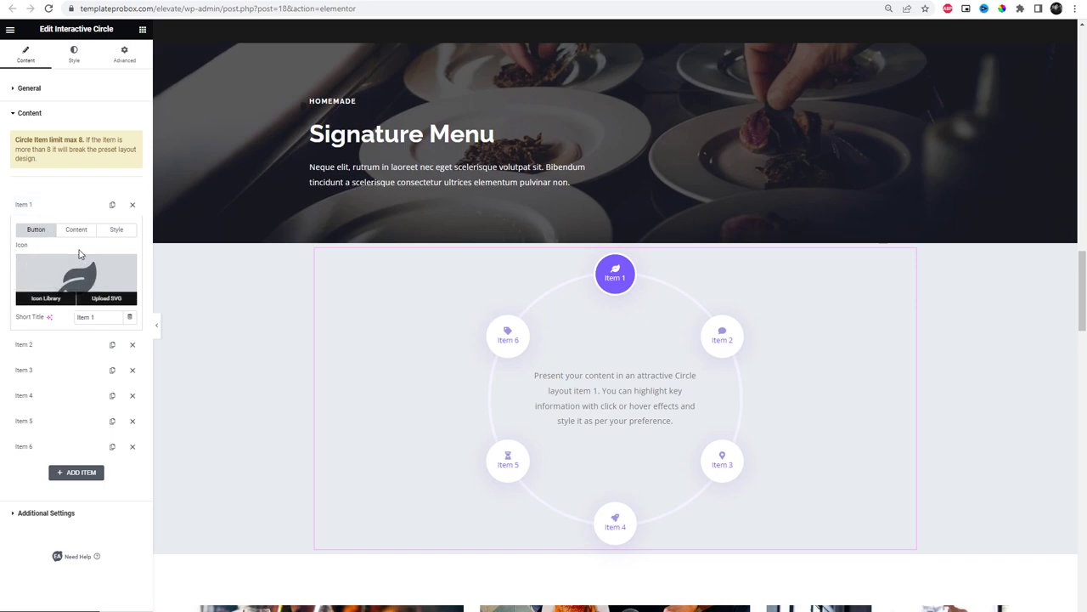
pyautogui.click(81, 231)
pyautogui.click(116, 231)
pyautogui.click(34, 230)
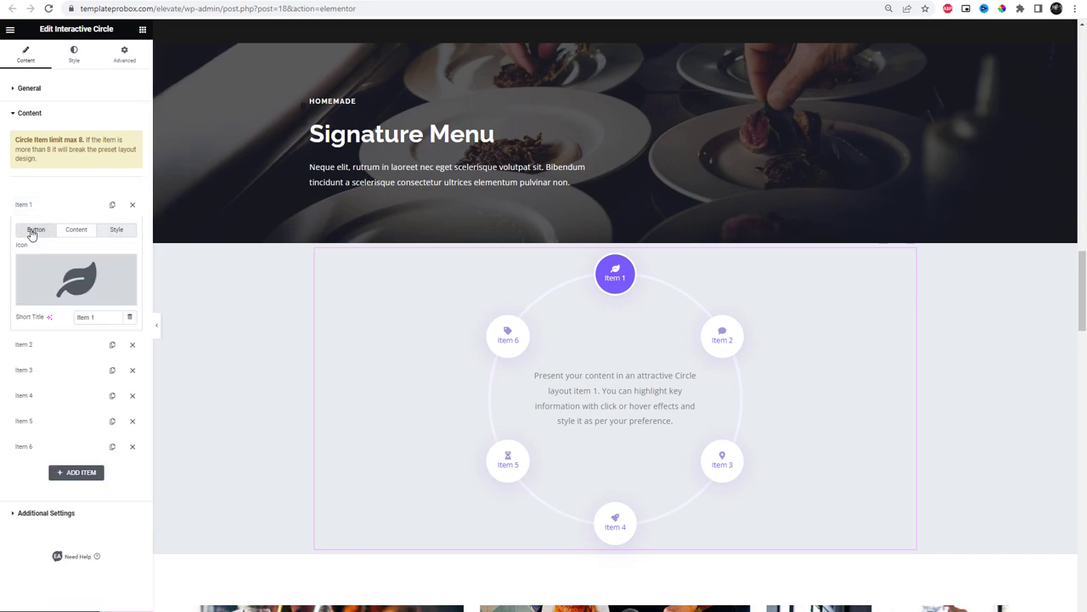
pyautogui.click(68, 279)
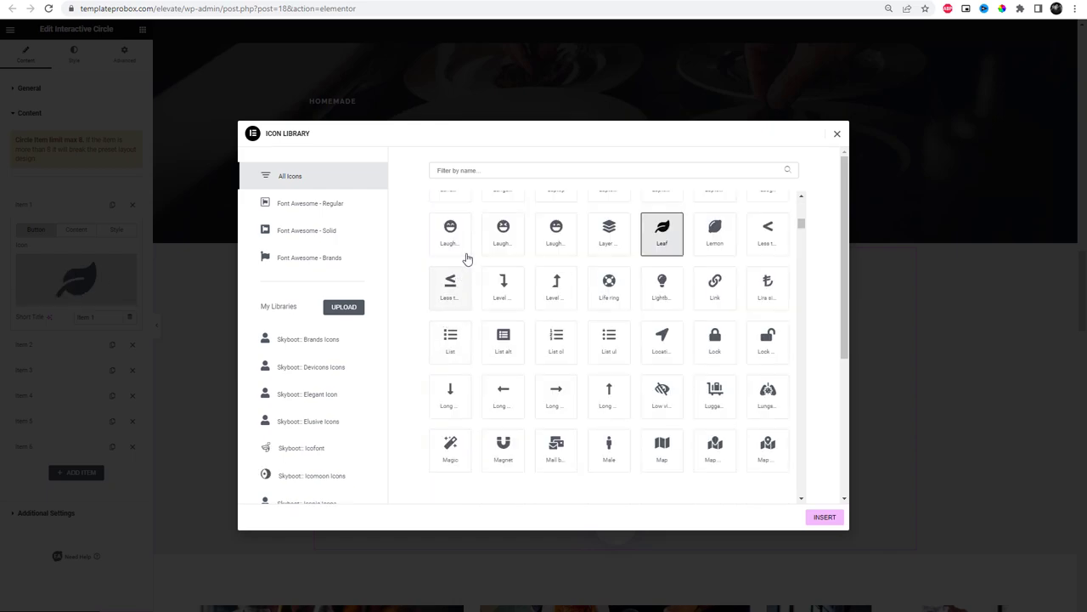
pyautogui.click(556, 234)
pyautogui.click(825, 517)
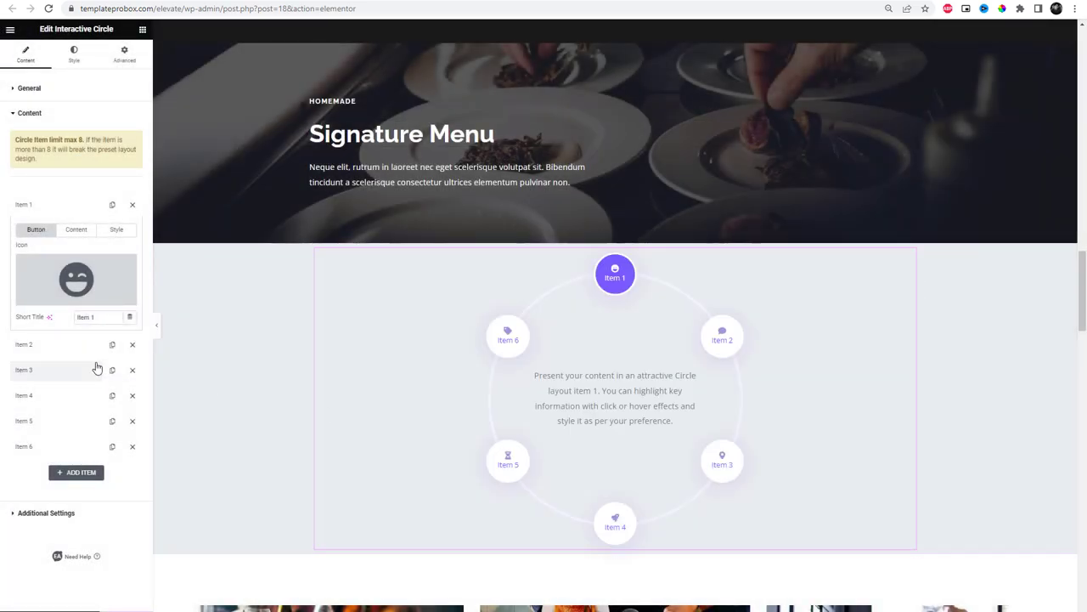
# Delete the opening phrase of Item 1's description.
pyautogui.click(80, 230)
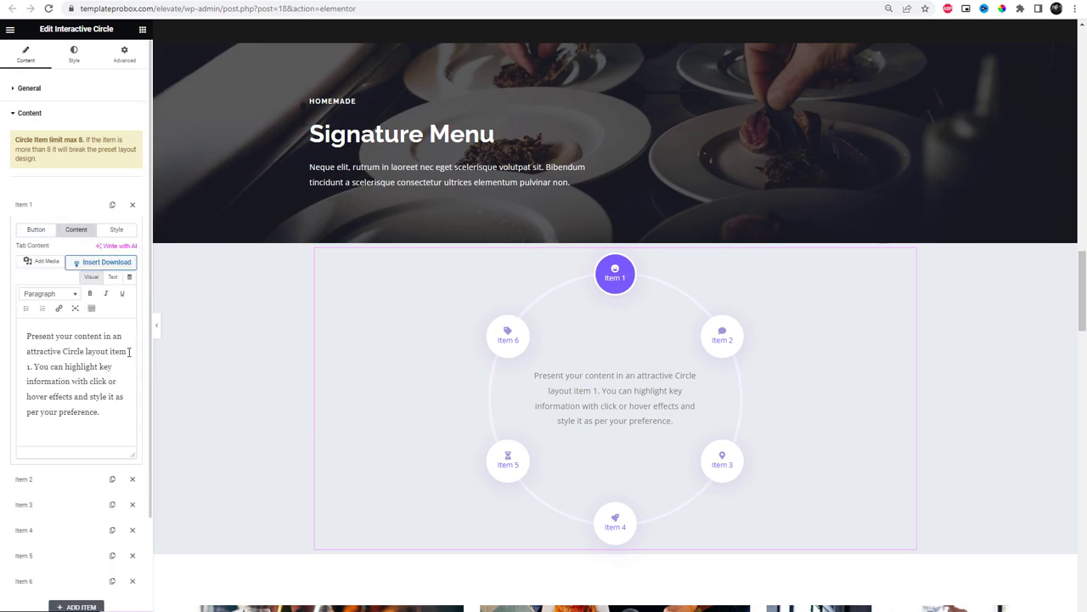
pyautogui.moveTo(129, 351); pyautogui.dragTo(6, 326)
pyautogui.press('BackSpace')
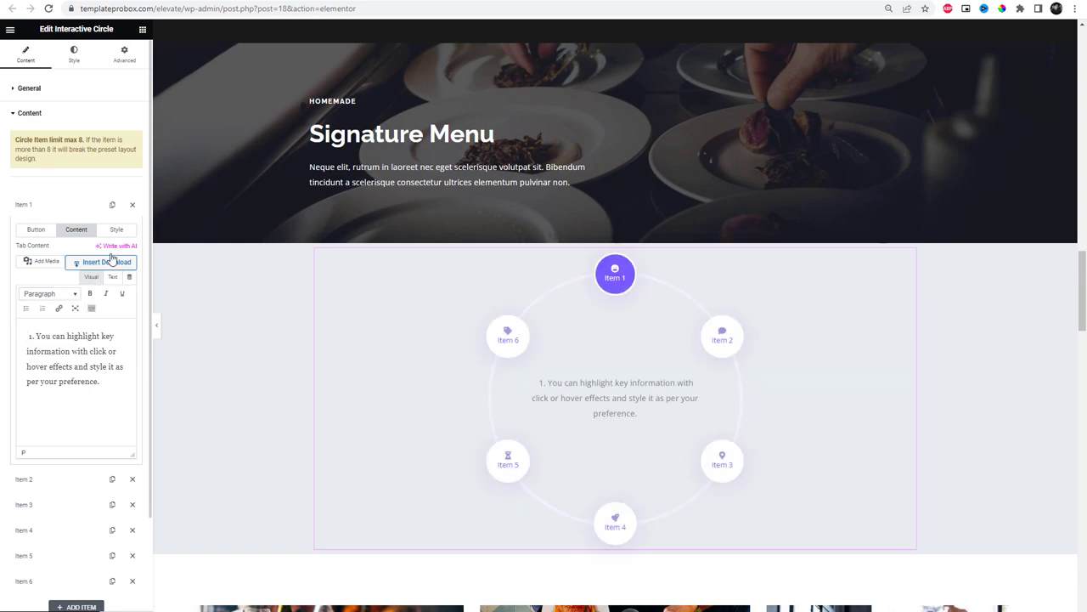
# Set Item 1's Classic background colour to blue.
pyautogui.click(116, 229)
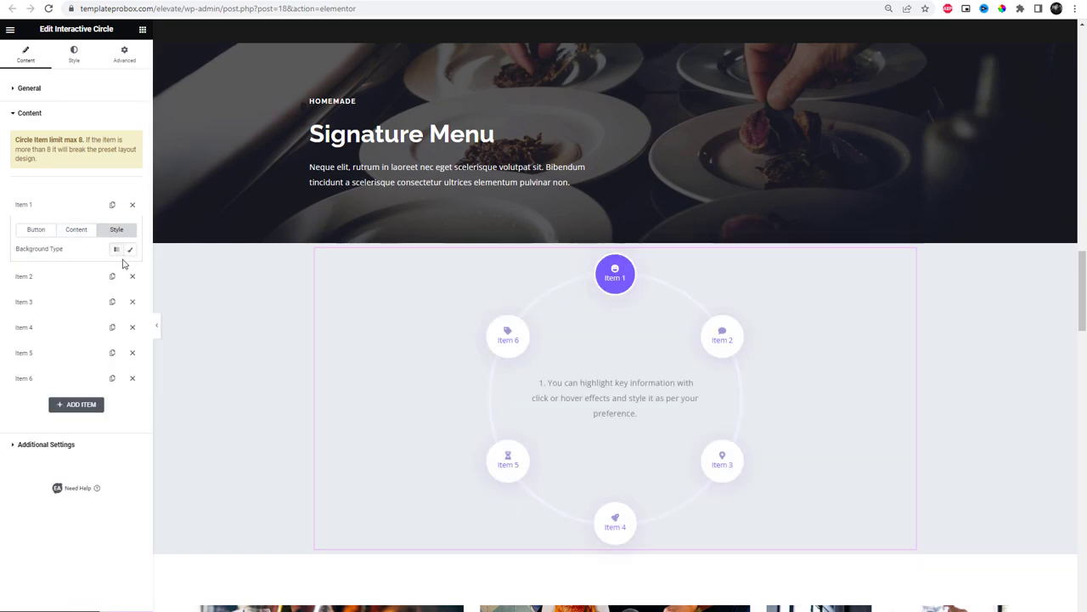
pyautogui.click(130, 249)
pyautogui.click(130, 269)
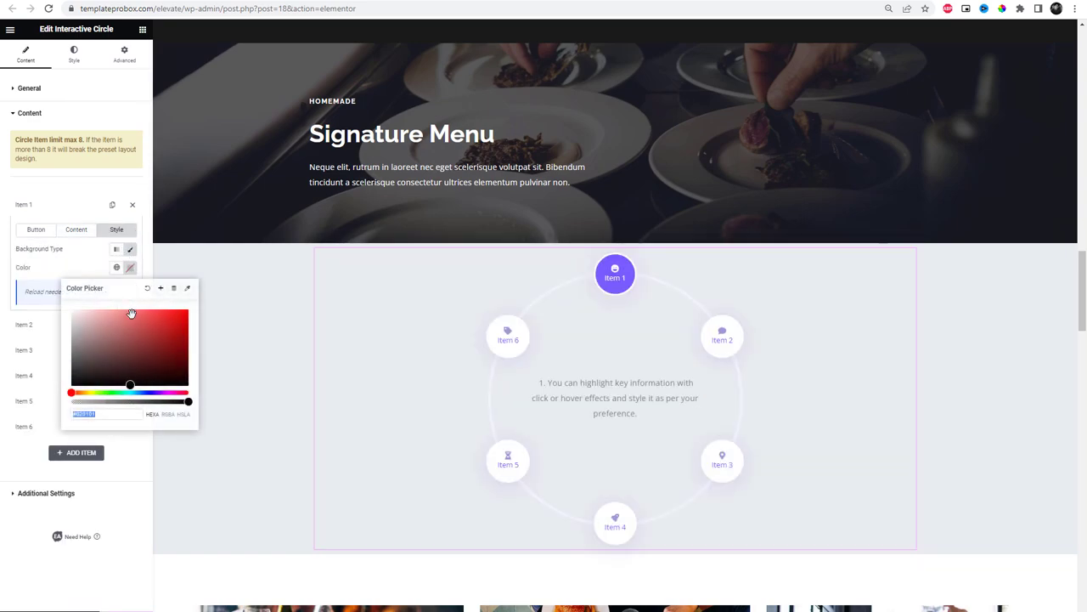
pyautogui.click(135, 392)
pyautogui.moveTo(137, 339)
pyautogui.mouseDown()
pyautogui.moveTo(164, 319)
pyautogui.moveTo(153, 328)
pyautogui.mouseUp()
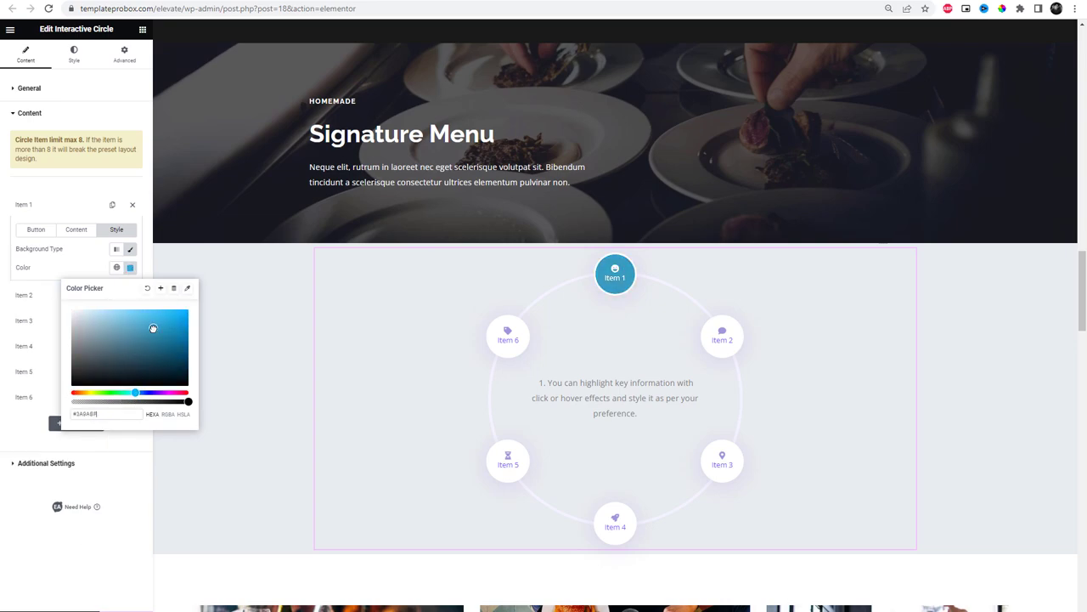
# Give Item 2 the Cubes icon from the Icon Library.
pyautogui.click(78, 206)
pyautogui.click(73, 230)
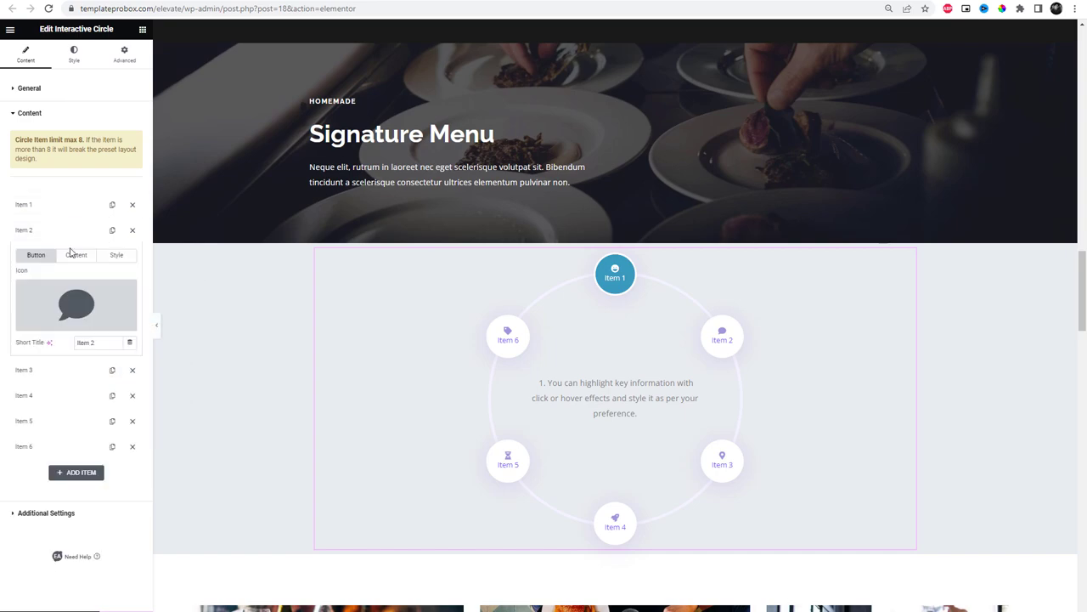
pyautogui.click(83, 304)
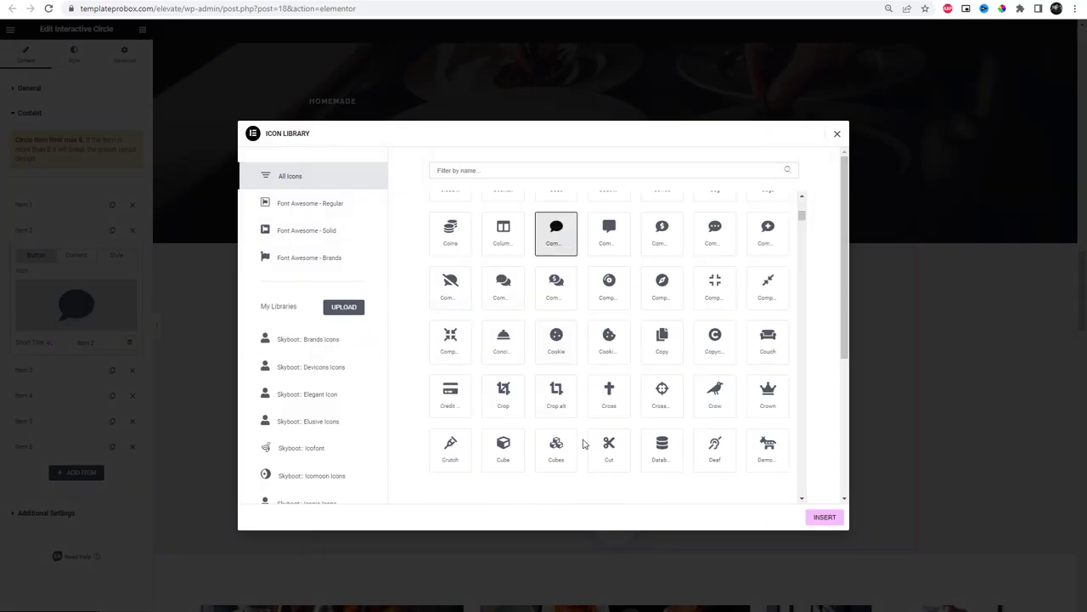
pyautogui.click(555, 451)
pyautogui.click(824, 517)
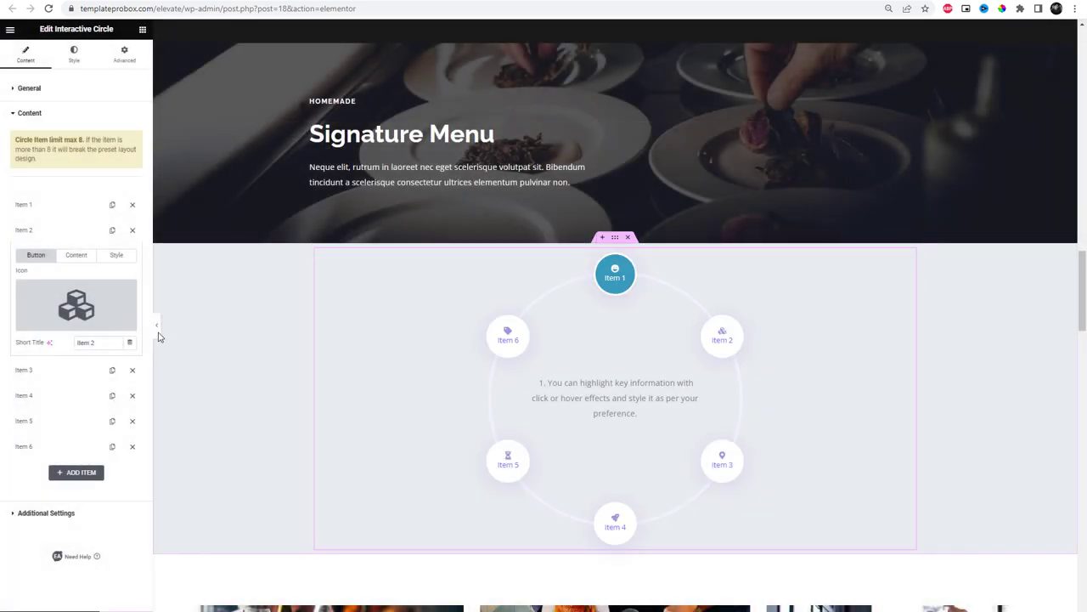
# Delete the opening phrase of Item 2's description.
pyautogui.click(81, 256)
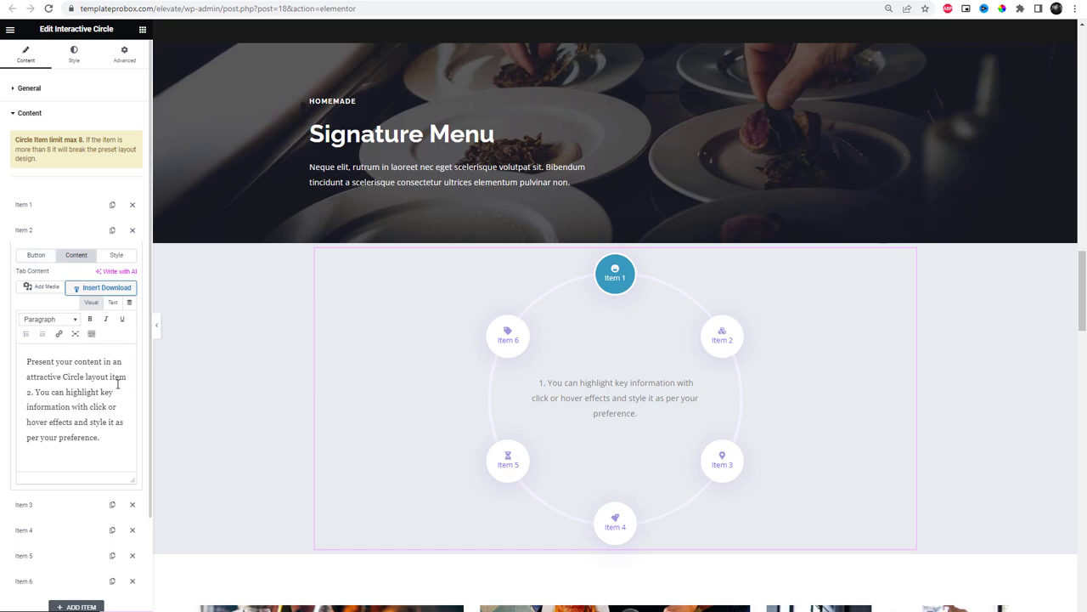
pyautogui.moveTo(129, 379); pyautogui.dragTo(18, 358)
pyautogui.press('BackSpace')
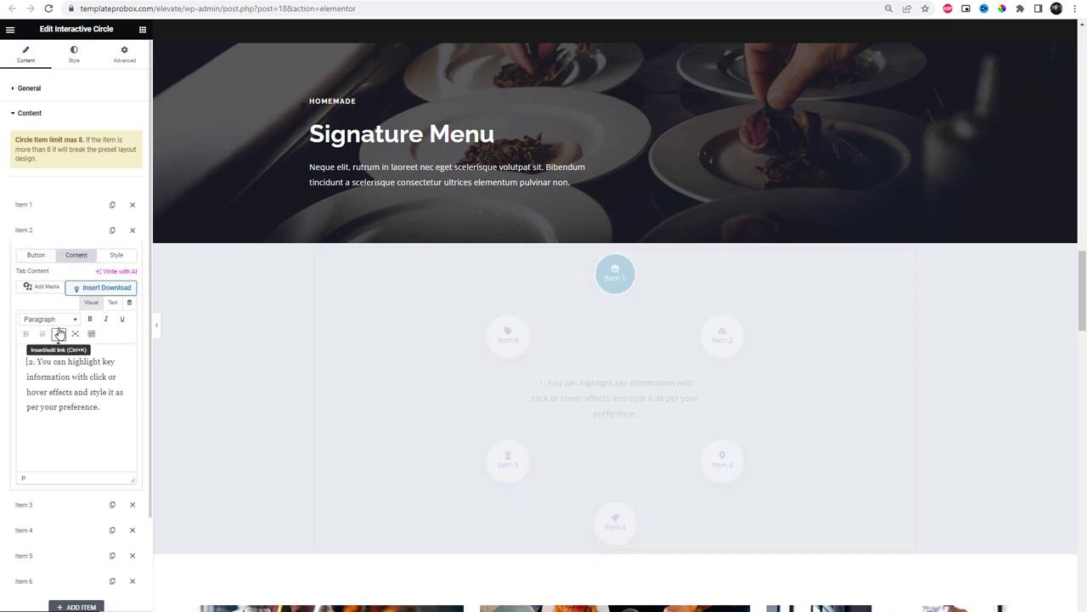
# Set Item 2's Classic background to a pale blue after trying pink and dark blue.
pyautogui.click(116, 256)
pyautogui.click(130, 274)
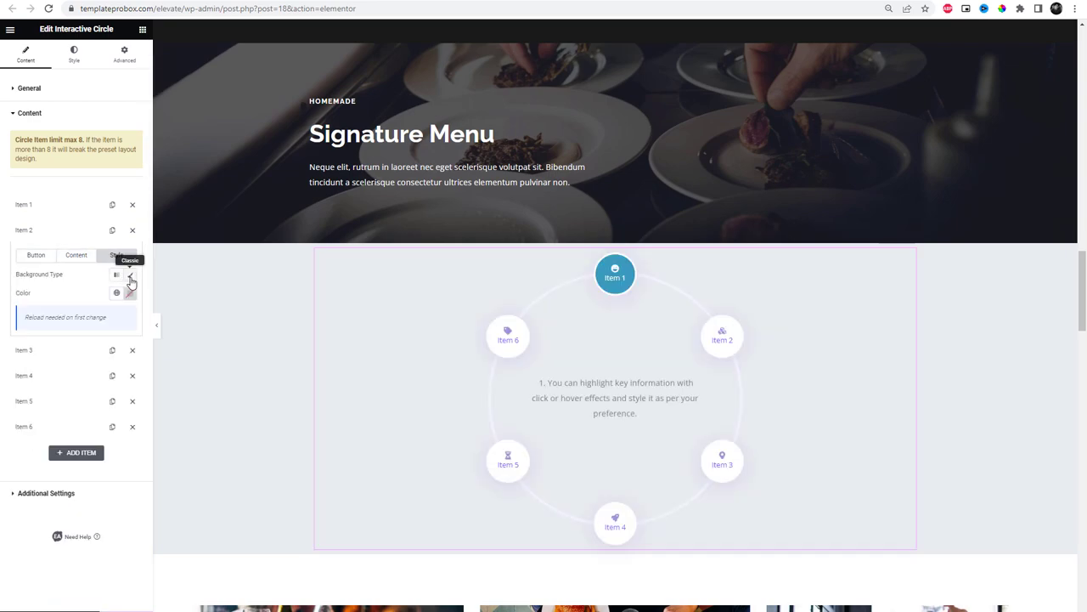
pyautogui.click(130, 292)
pyautogui.moveTo(137, 367)
pyautogui.mouseDown()
pyautogui.moveTo(92, 328)
pyautogui.moveTo(113, 338)
pyautogui.mouseUp()
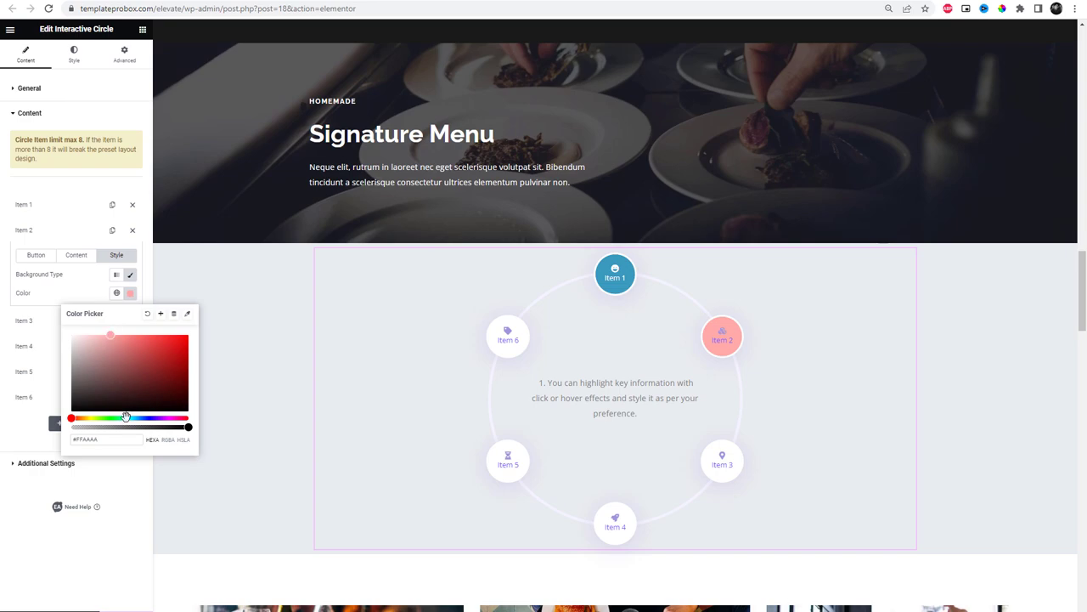
pyautogui.moveTo(126, 417); pyautogui.dragTo(144, 418)
pyautogui.click(150, 368)
pyautogui.moveTo(150, 368); pyautogui.dragTo(83, 327)
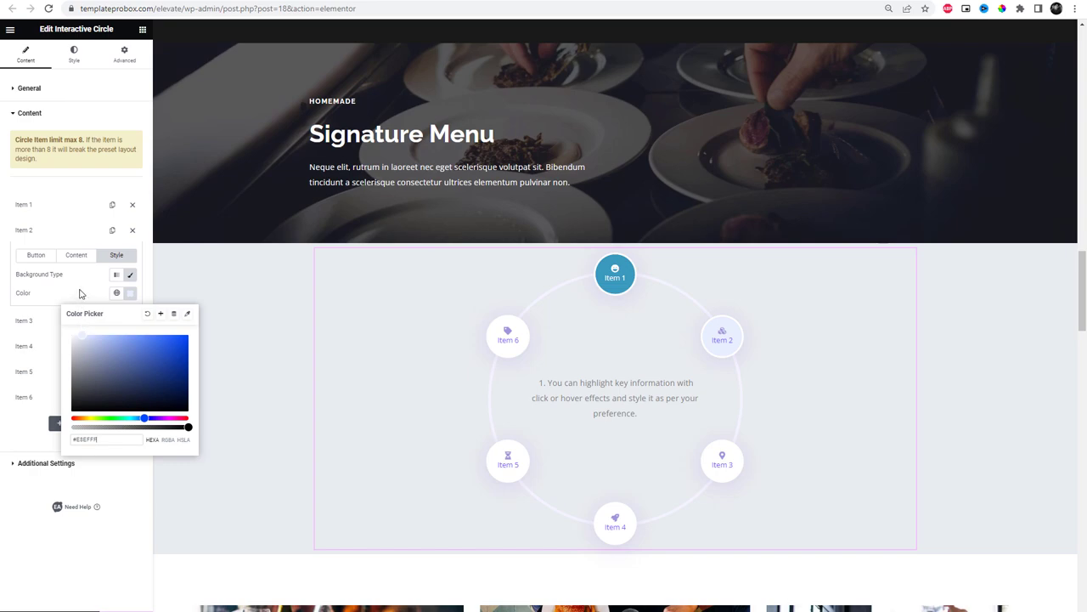
# Give Item 3 the computer-mouse icon from the Icon Library.
pyautogui.click(81, 294)
pyautogui.click(68, 320)
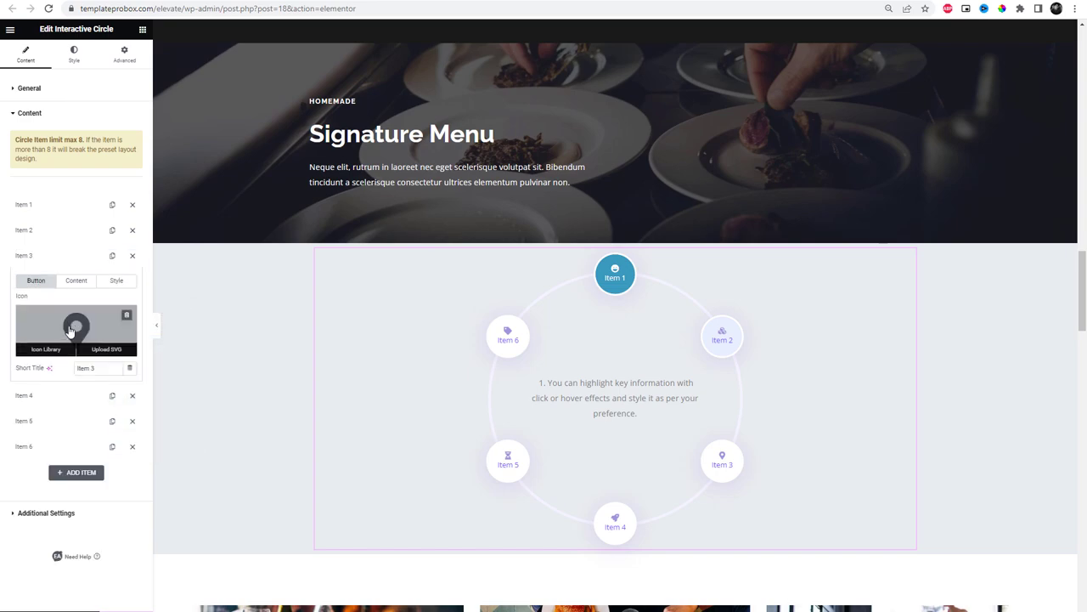
pyautogui.click(76, 330)
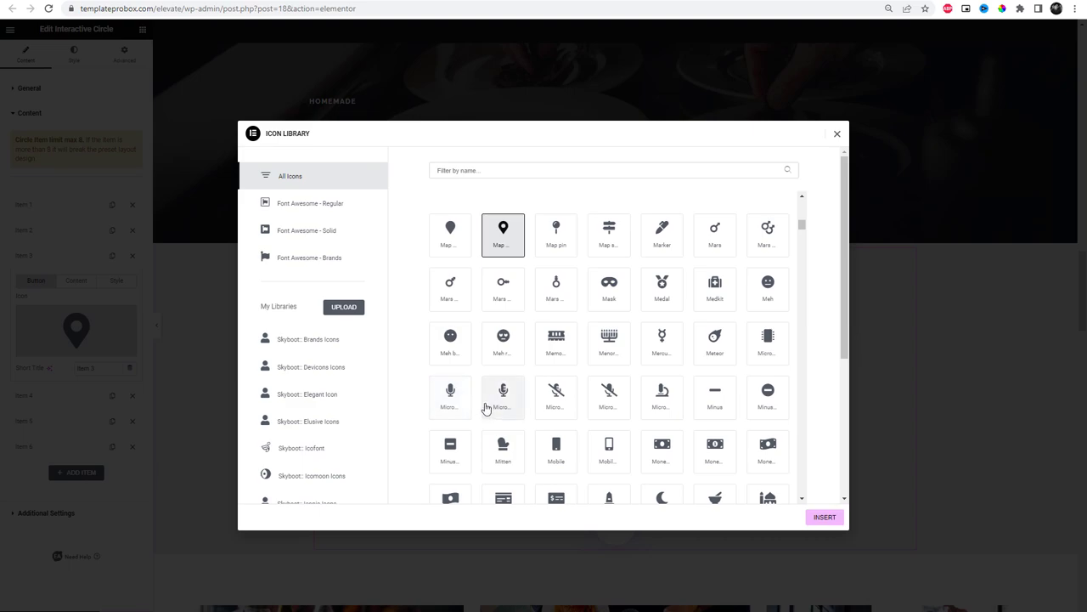
pyautogui.scroll(-1, 671, 451)
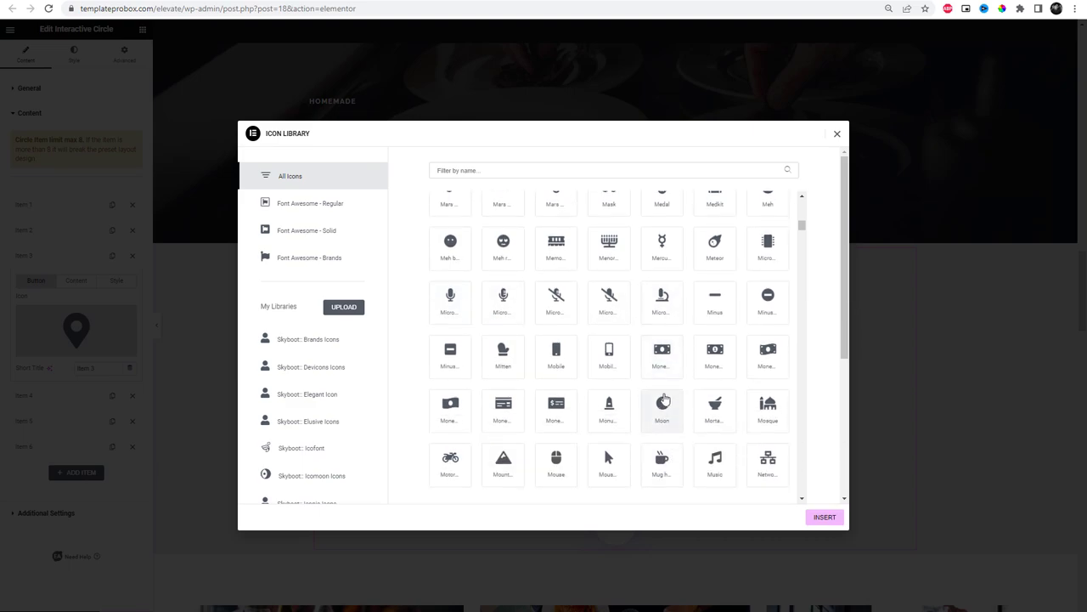
pyautogui.scroll(-2, 663, 393)
pyautogui.click(556, 367)
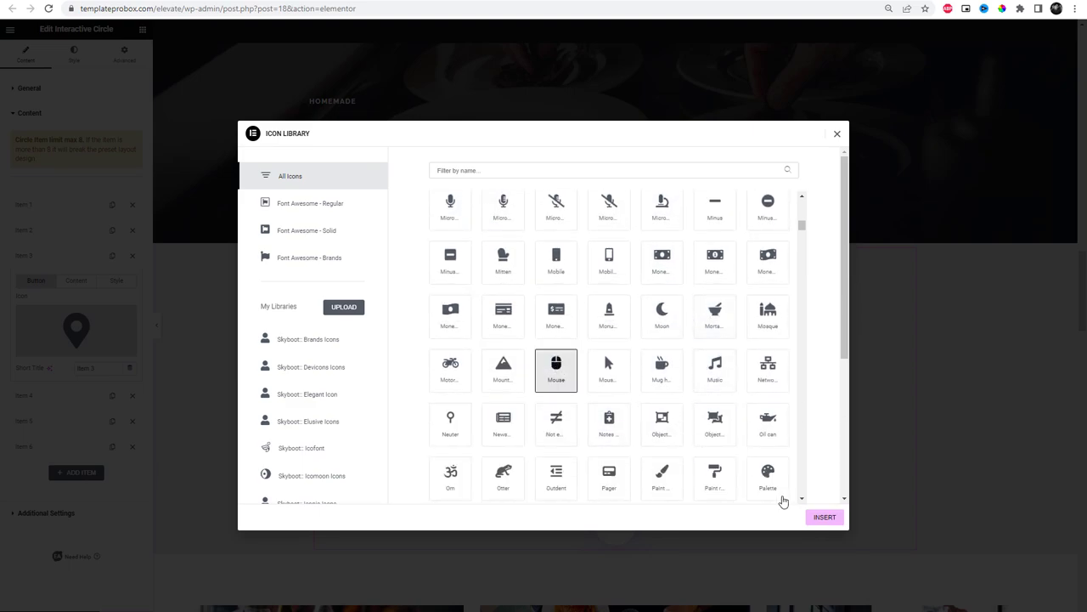
pyautogui.click(822, 517)
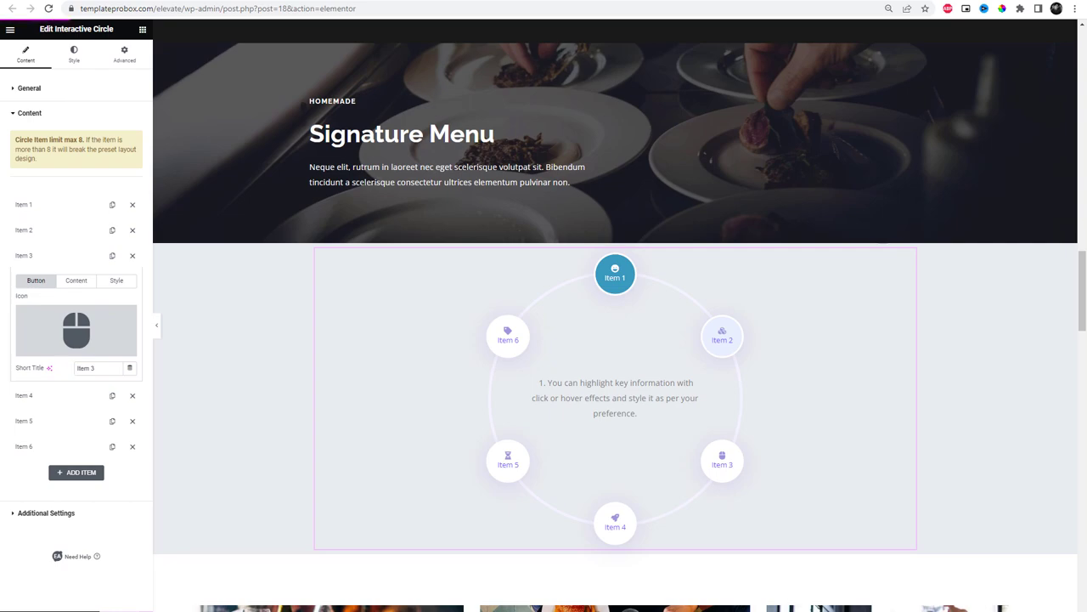
# Keep Hover as the circle's Mouse Event in Additional Settings.
pyautogui.click(13, 515)
pyautogui.click(97, 162)
pyautogui.click(96, 181)
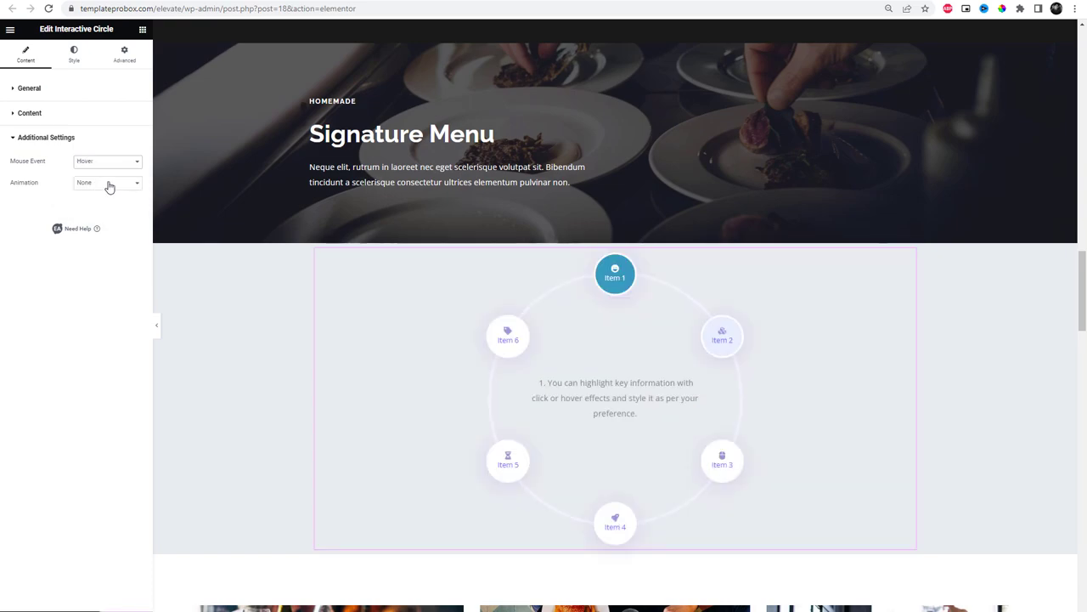
# Try Bounce In and Rotate, then set the circle's Animation to Spinning.
pyautogui.click(107, 182)
pyautogui.click(95, 202)
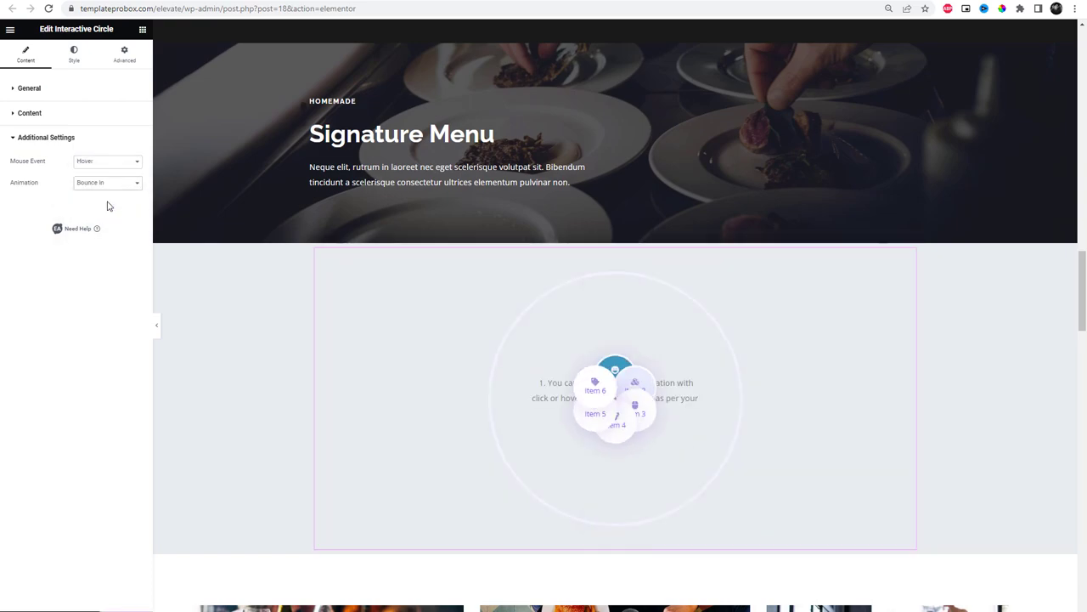
pyautogui.click(108, 192)
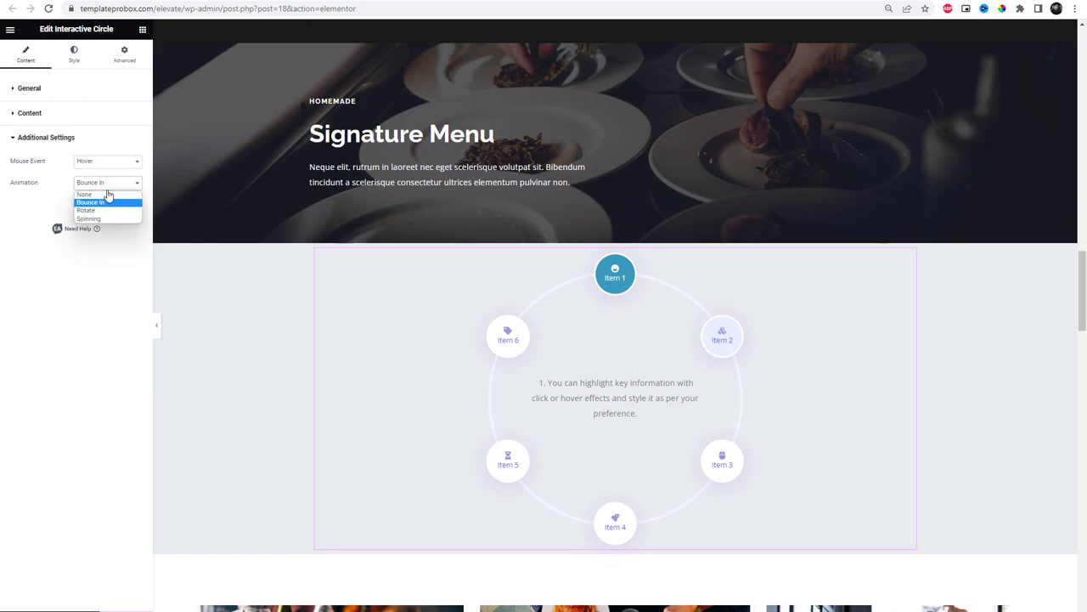
pyautogui.click(102, 213)
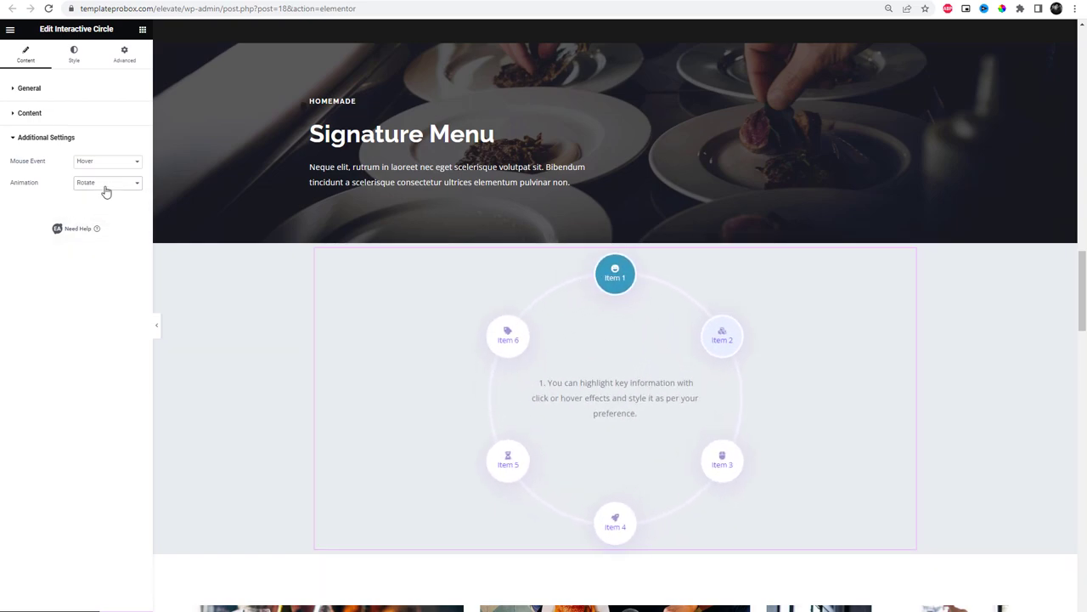
pyautogui.click(104, 185)
pyautogui.click(103, 220)
# Load the live homepage in a new tab from the copied site address to view the circle.
pyautogui.moveTo(185, 8); pyautogui.dragTo(41, 10)
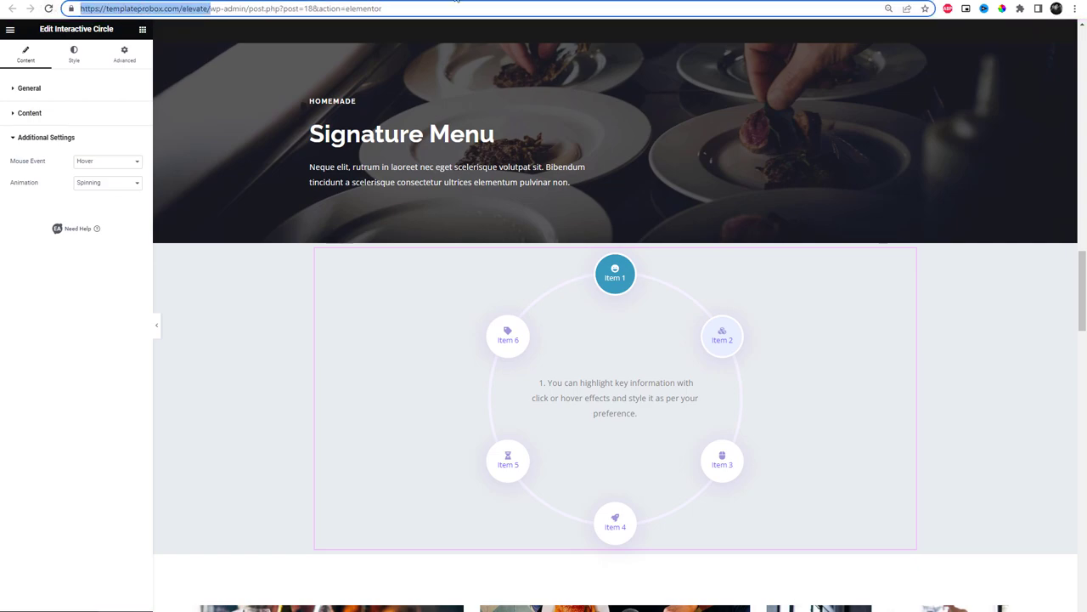
pyautogui.hotkey('ctrl', 'c')
pyautogui.hotkey('ctrl', 't')
pyautogui.hotkey('ctrl', 'v')
pyautogui.press('Return')
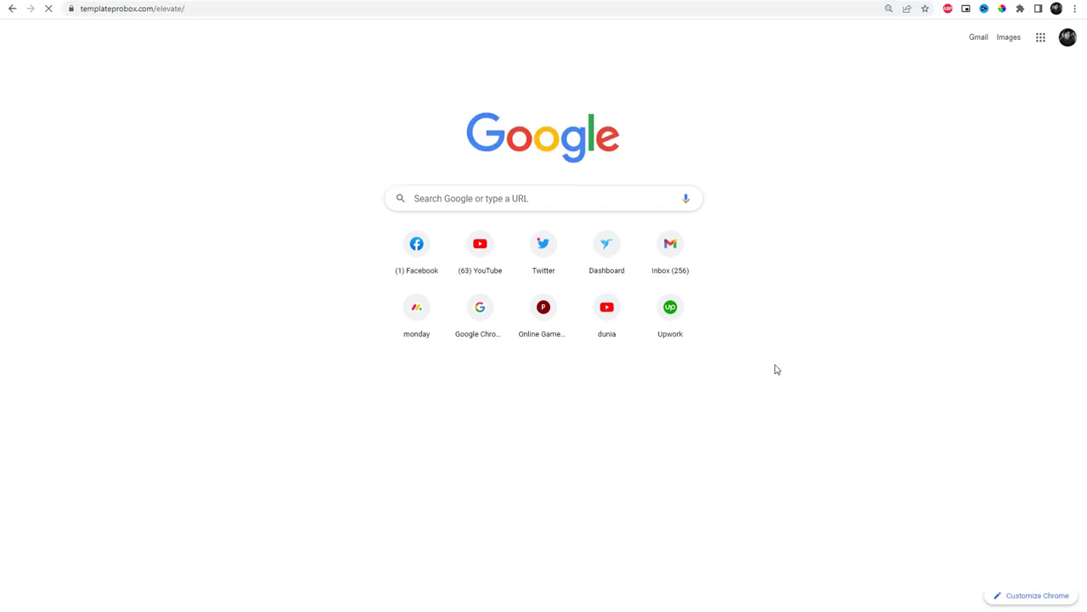
pyautogui.scroll(-6, 860, 353)
pyautogui.scroll(-10, 859, 353)
pyautogui.scroll(-5, 859, 352)
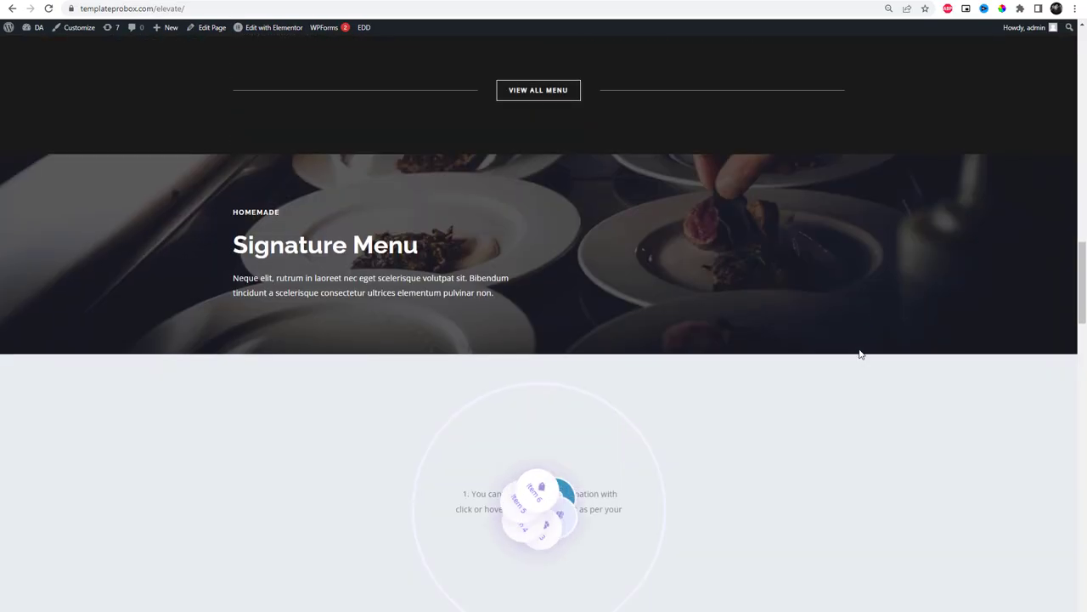
pyautogui.scroll(-1, 858, 352)
pyautogui.scroll(-1, 559, 447)
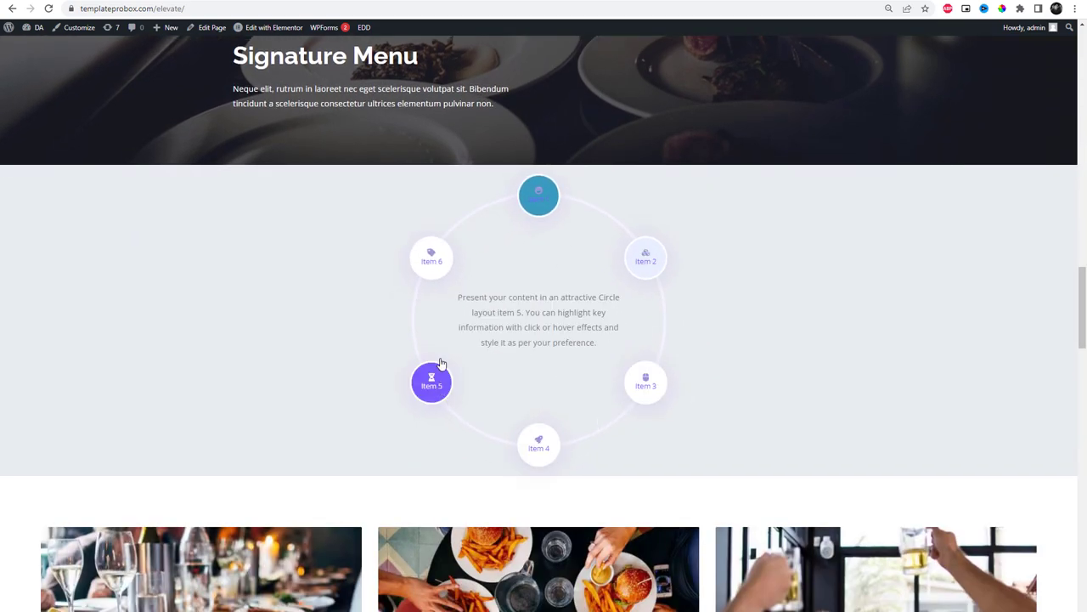
pyautogui.moveTo(538, 195)
pyautogui.moveTo(432, 257)
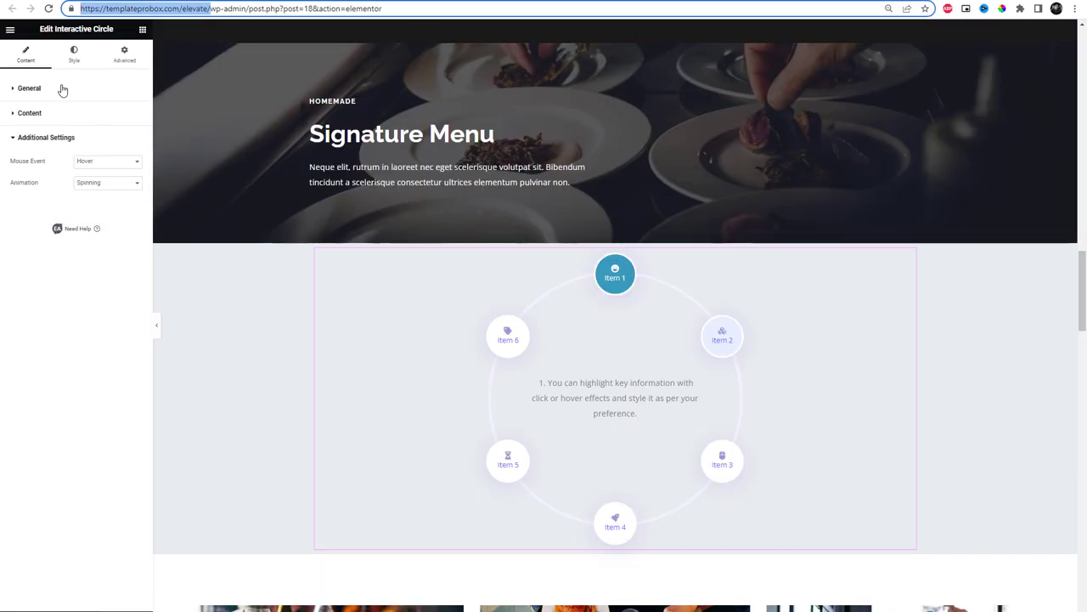
pyautogui.click(61, 88)
# Switch the circle to the half-arc Preset 2 layout and set its width to 584.
pyautogui.click(92, 118)
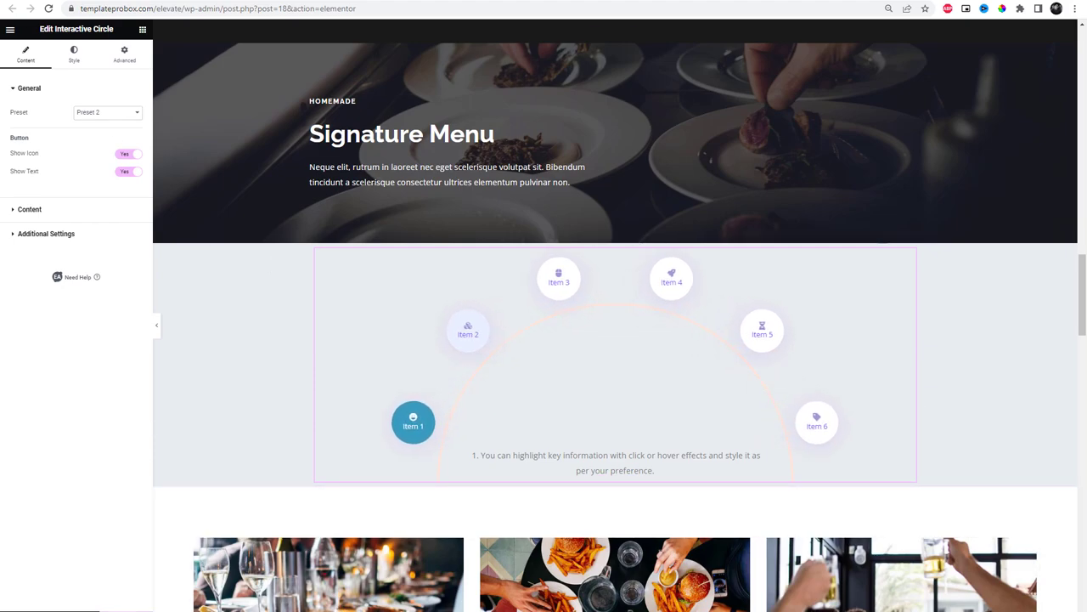
pyautogui.click(77, 66)
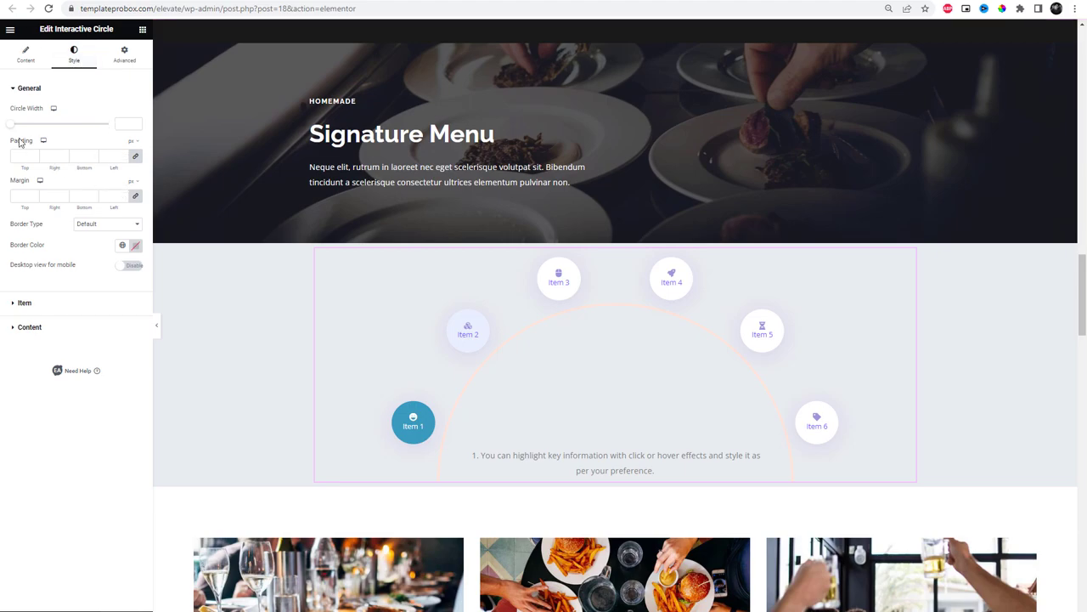
pyautogui.moveTo(10, 126); pyautogui.dragTo(68, 134)
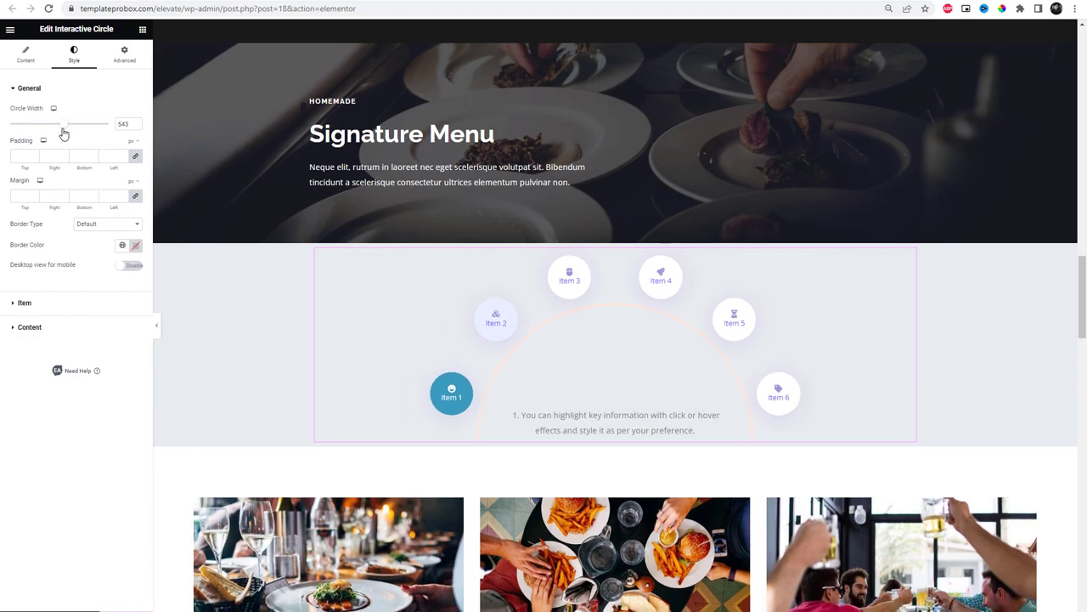
pyautogui.moveTo(68, 134); pyautogui.dragTo(68, 135)
# Keep the default border type and give the arc border a light-blue colour, leaving desktop-on-mobile off.
pyautogui.click(104, 227)
pyautogui.click(144, 264)
pyautogui.click(135, 246)
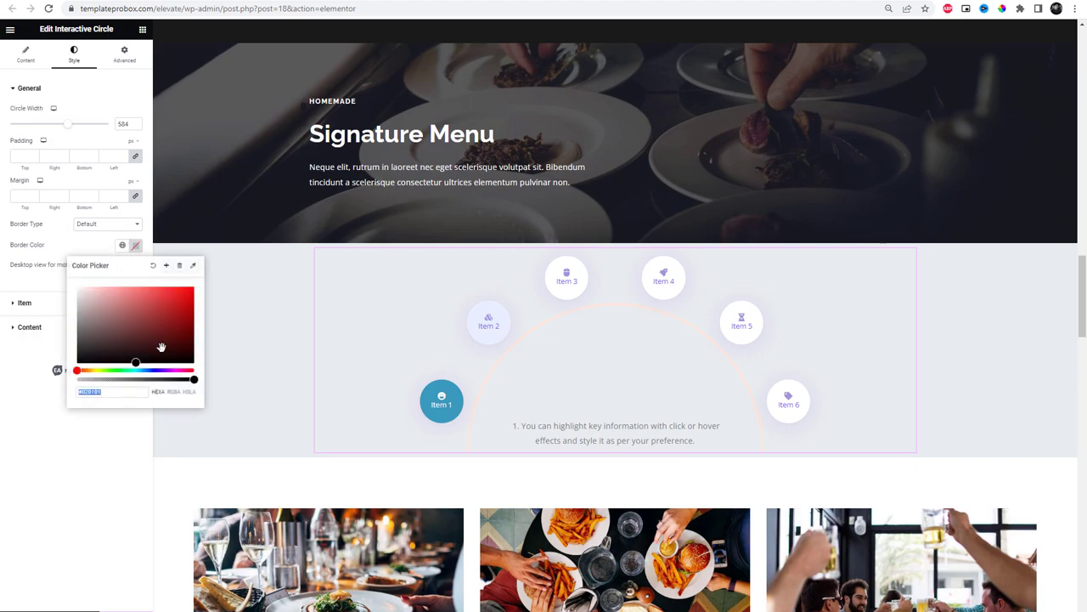
pyautogui.moveTo(147, 308)
pyautogui.mouseDown()
pyautogui.moveTo(187, 352)
pyautogui.moveTo(161, 320)
pyautogui.moveTo(95, 291)
pyautogui.moveTo(110, 295)
pyautogui.mouseUp()
pyautogui.moveTo(145, 370); pyautogui.dragTo(140, 370)
pyautogui.moveTo(124, 323)
pyautogui.mouseDown()
pyautogui.moveTo(141, 309)
pyautogui.moveTo(130, 301)
pyautogui.mouseUp()
pyautogui.click(92, 245)
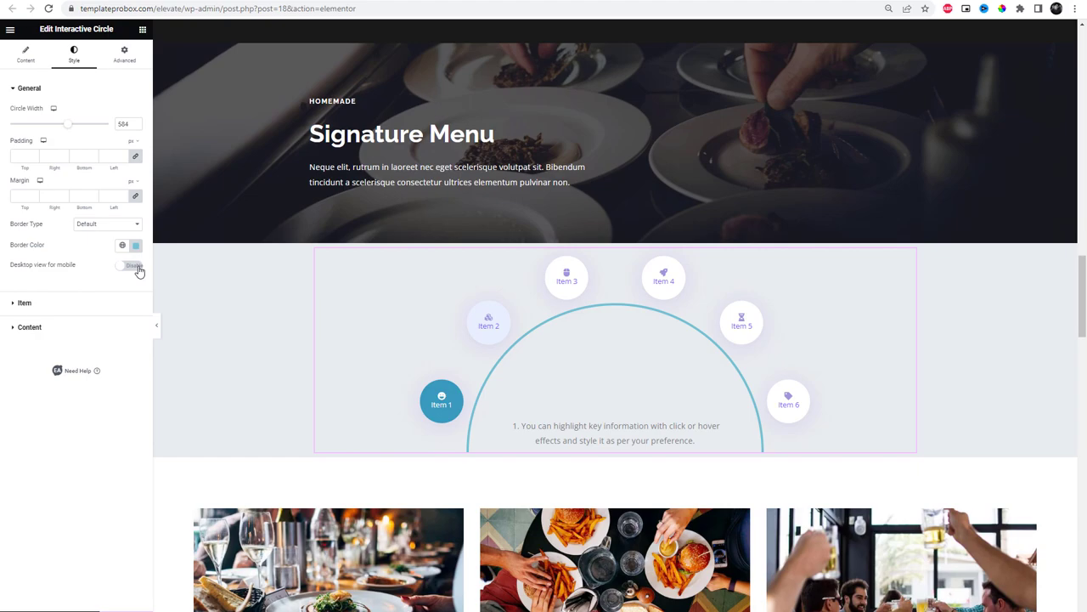
pyautogui.click(135, 267)
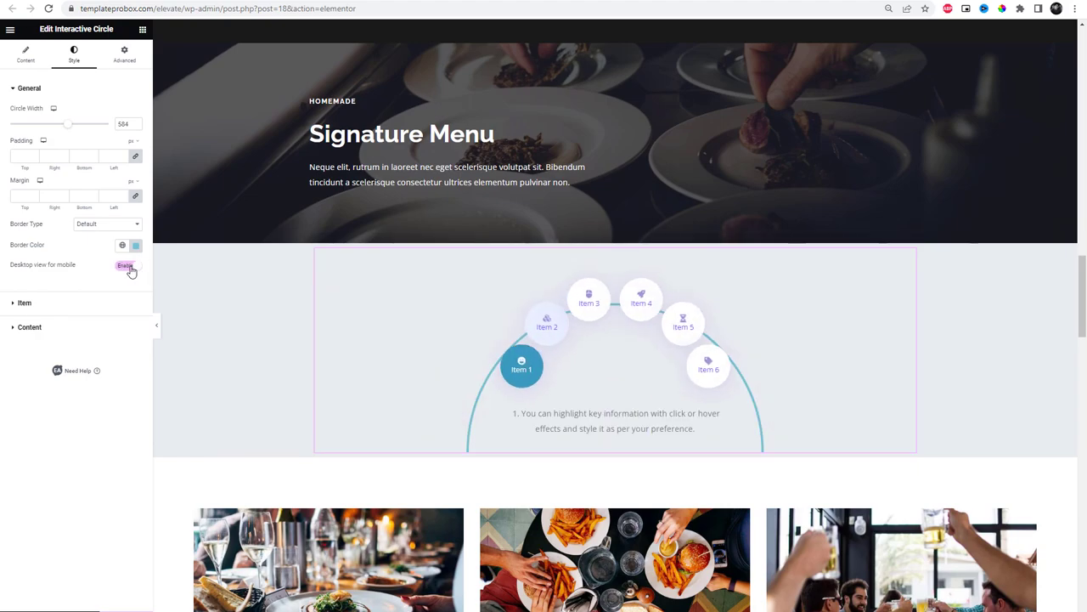
pyautogui.click(127, 268)
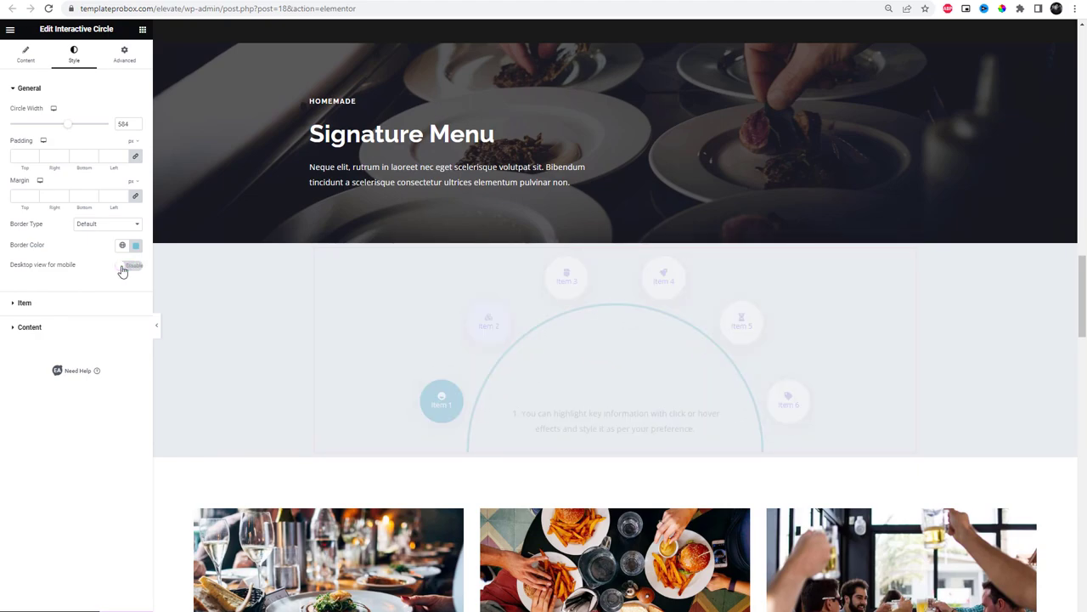
# Give the item buttons a dark navy background colour in their normal state.
pyautogui.click(70, 304)
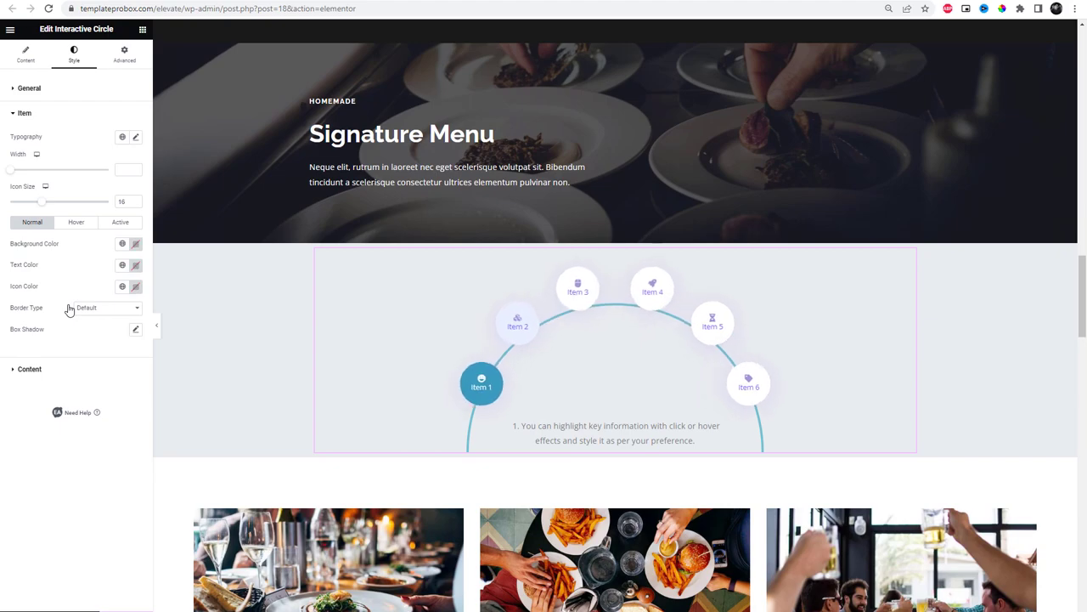
pyautogui.click(122, 245)
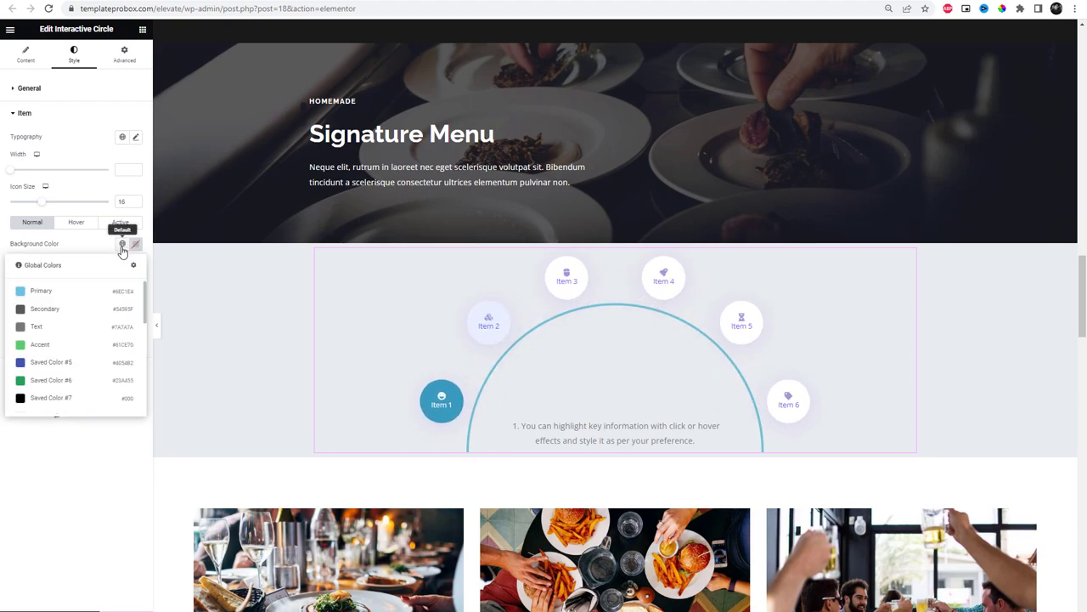
pyautogui.scroll(-3, 79, 344)
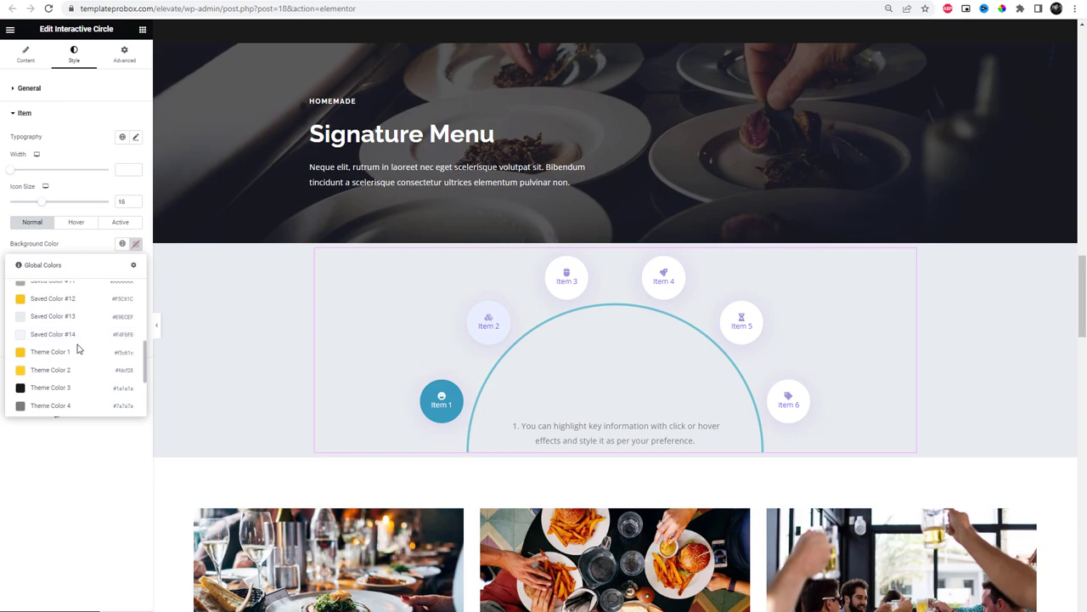
pyautogui.click(76, 340)
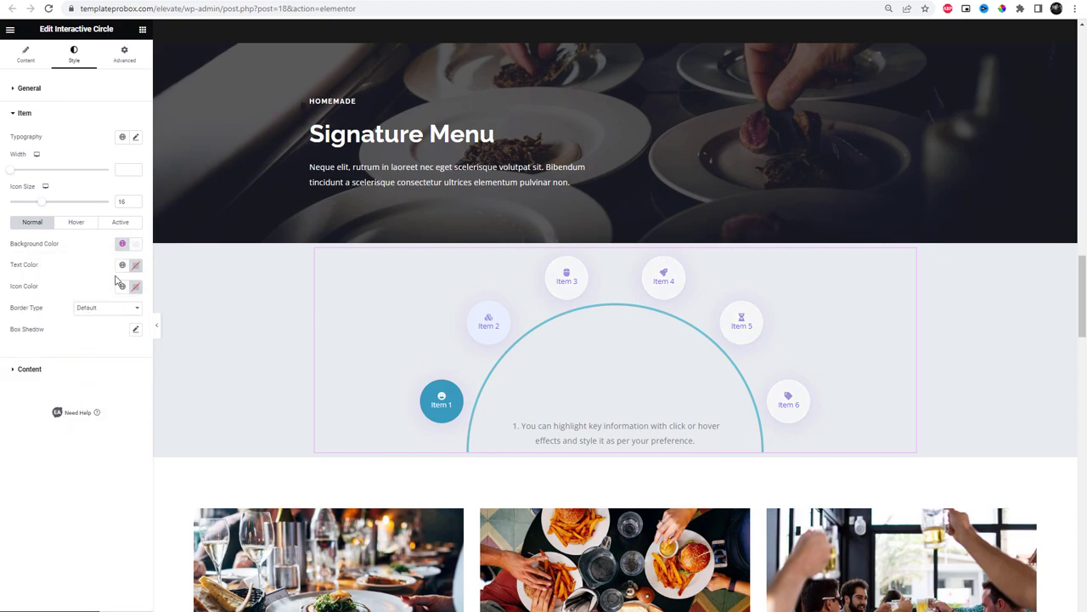
pyautogui.click(136, 244)
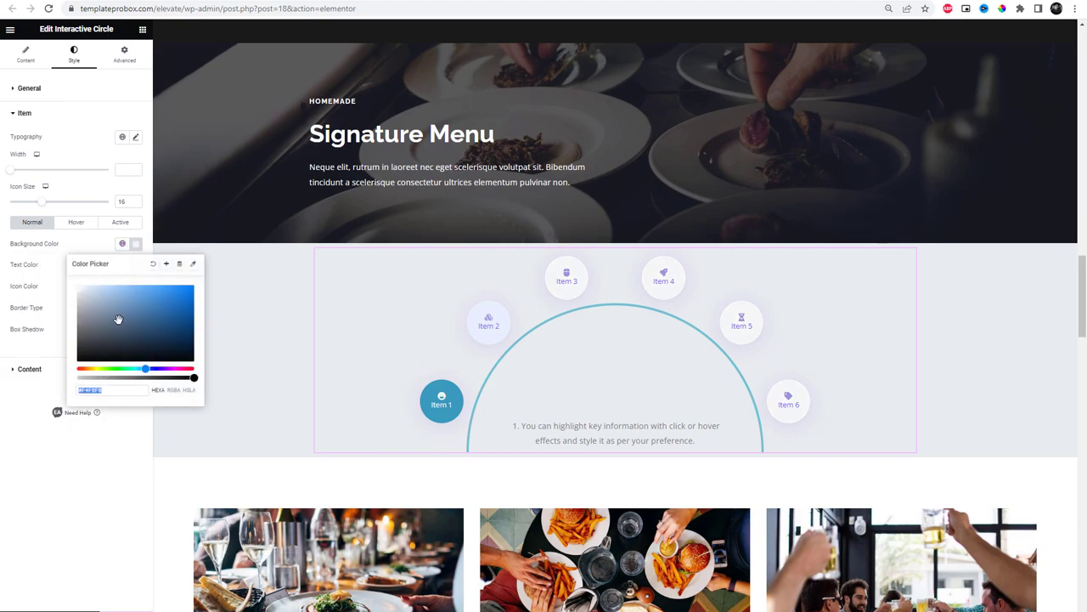
pyautogui.moveTo(122, 320)
pyautogui.mouseDown()
pyautogui.moveTo(151, 337)
pyautogui.moveTo(136, 309)
pyautogui.moveTo(155, 326)
pyautogui.mouseUp()
pyautogui.click(46, 295)
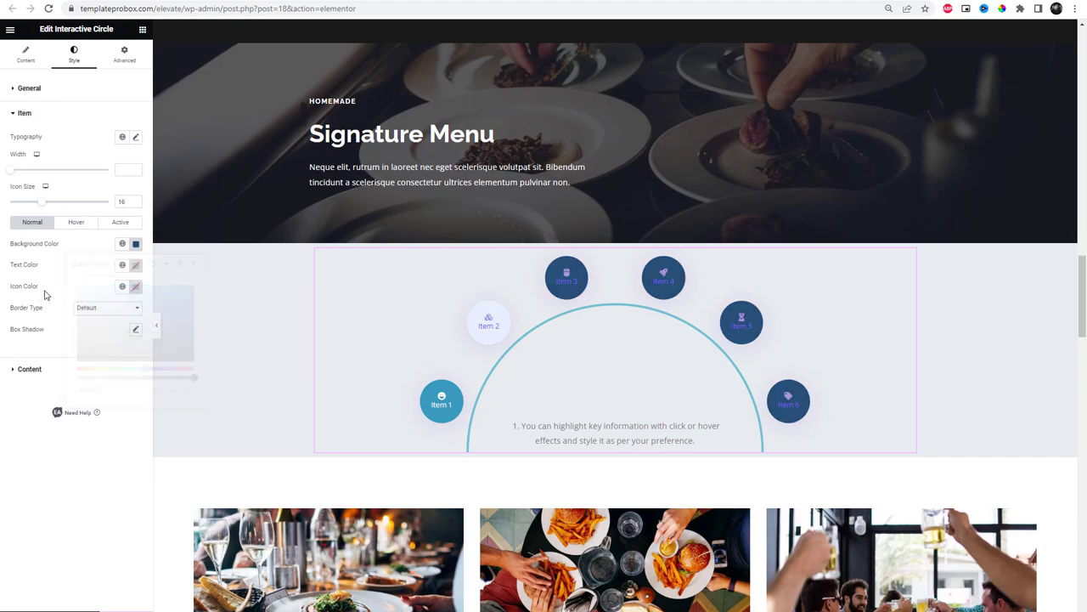
# Make the item icons and item labels white using the global colour.
pyautogui.click(121, 288)
pyautogui.scroll(-1, 73, 387)
pyautogui.scroll(-2, 61, 397)
pyautogui.click(58, 366)
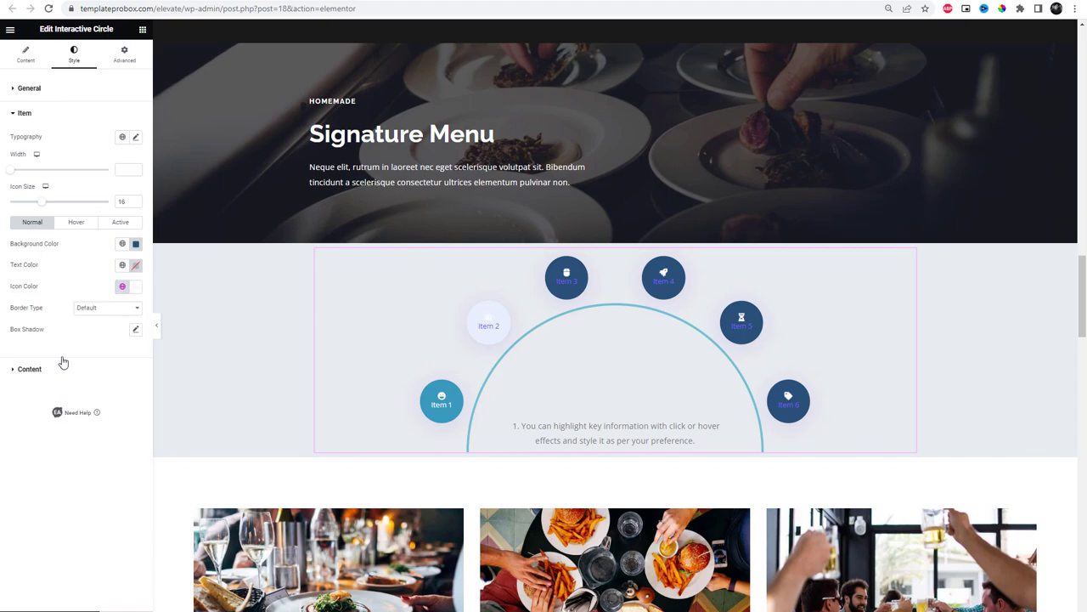
pyautogui.click(122, 269)
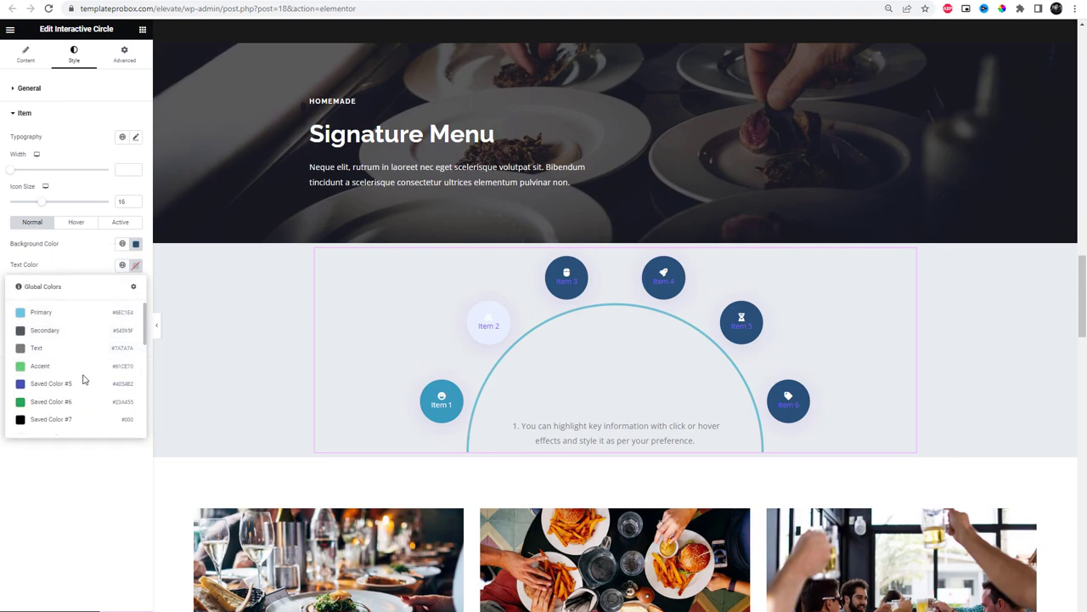
pyautogui.scroll(-3, 83, 379)
pyautogui.click(68, 352)
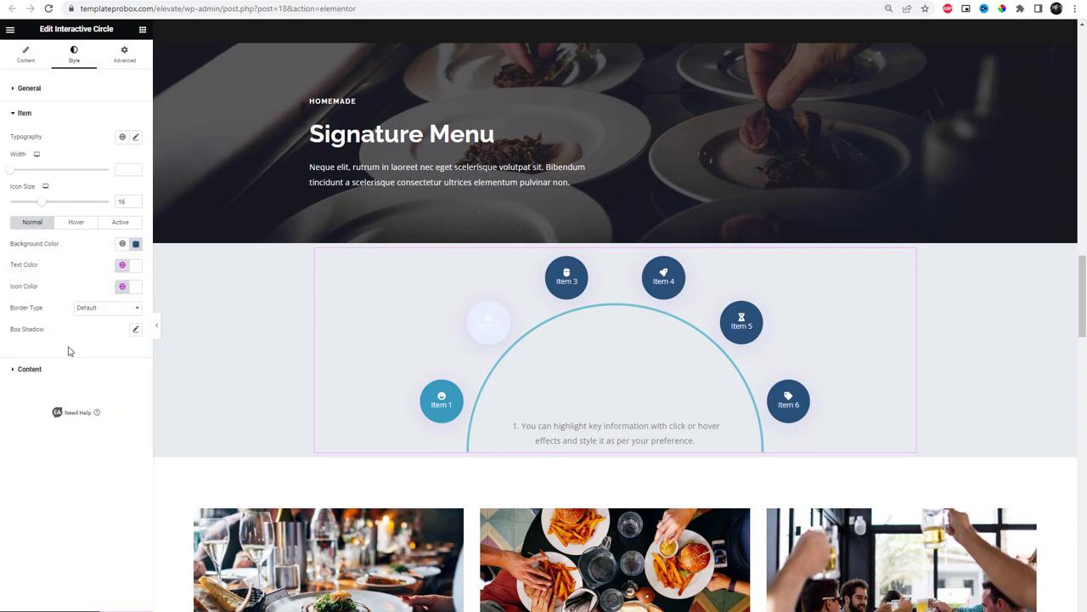
# Set global hover colours for the items: white background with dark text and dark icons.
pyautogui.click(77, 226)
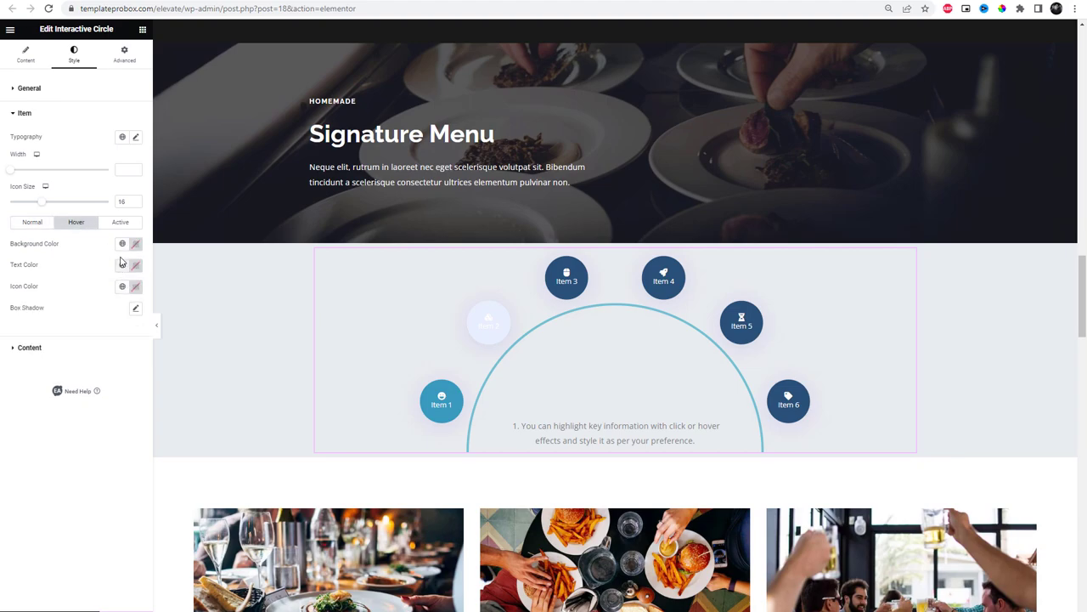
pyautogui.click(123, 244)
pyautogui.scroll(-3, 85, 356)
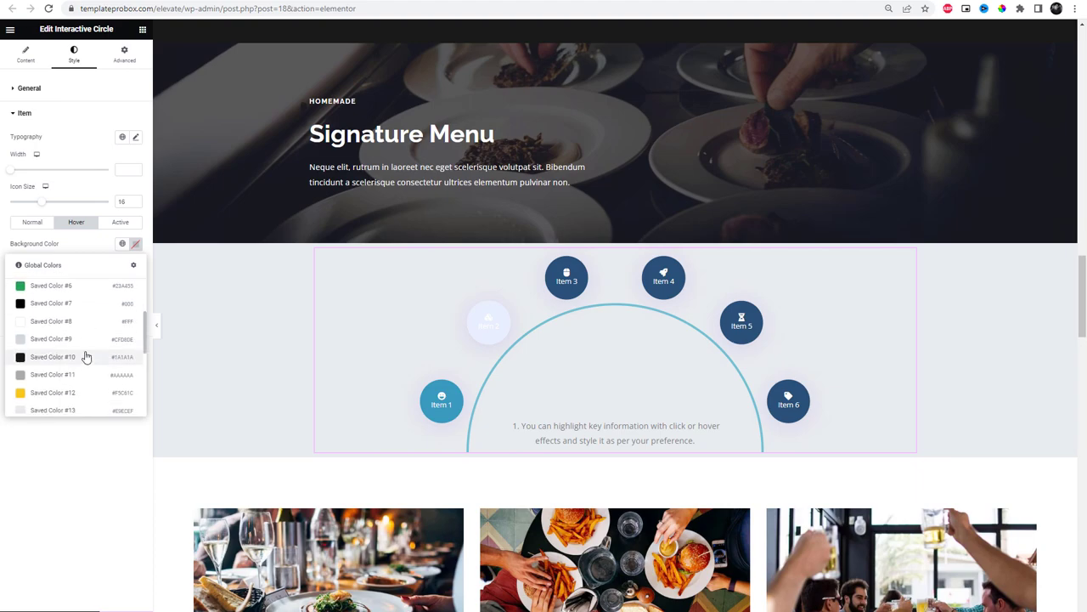
pyautogui.click(76, 322)
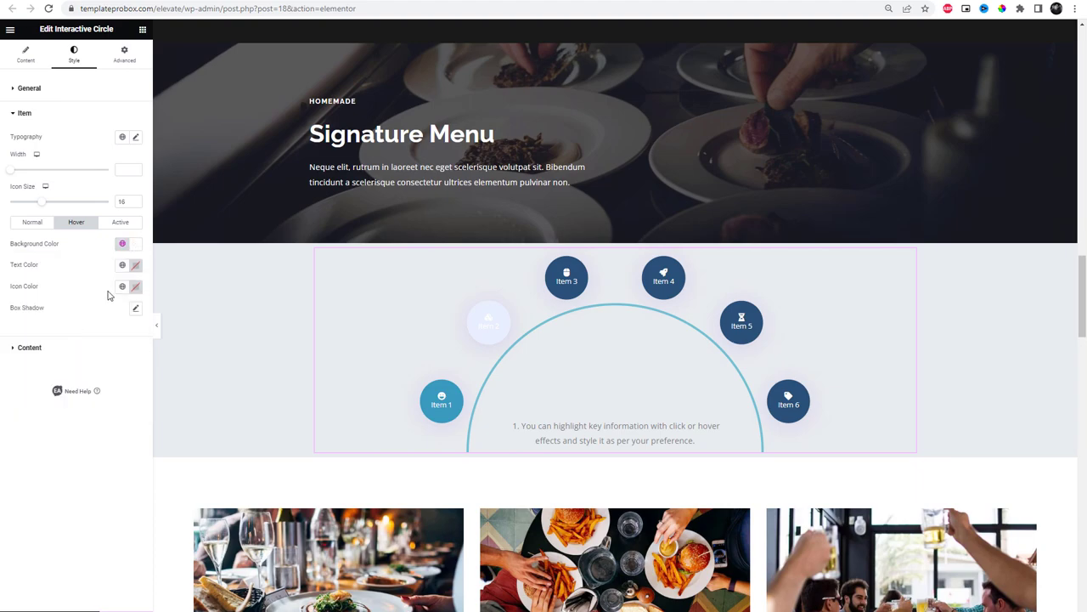
pyautogui.click(122, 265)
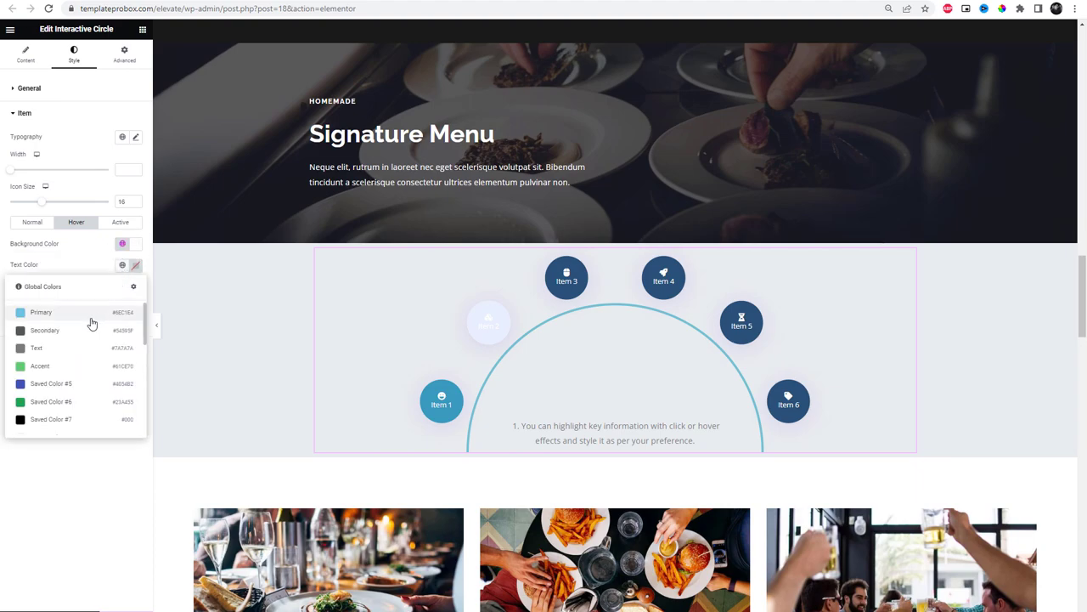
pyautogui.click(73, 336)
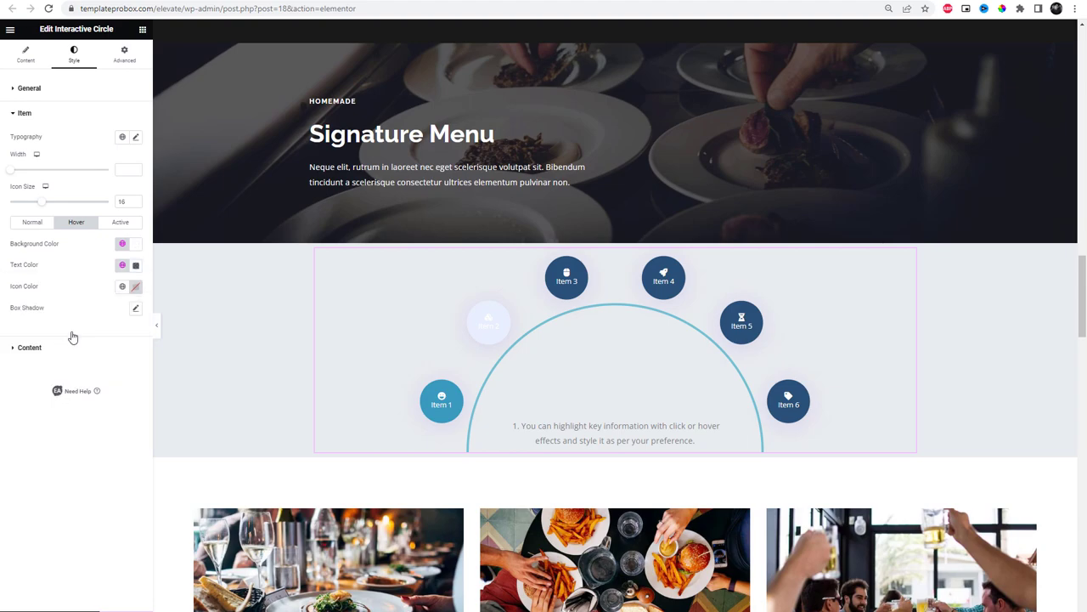
pyautogui.click(122, 286)
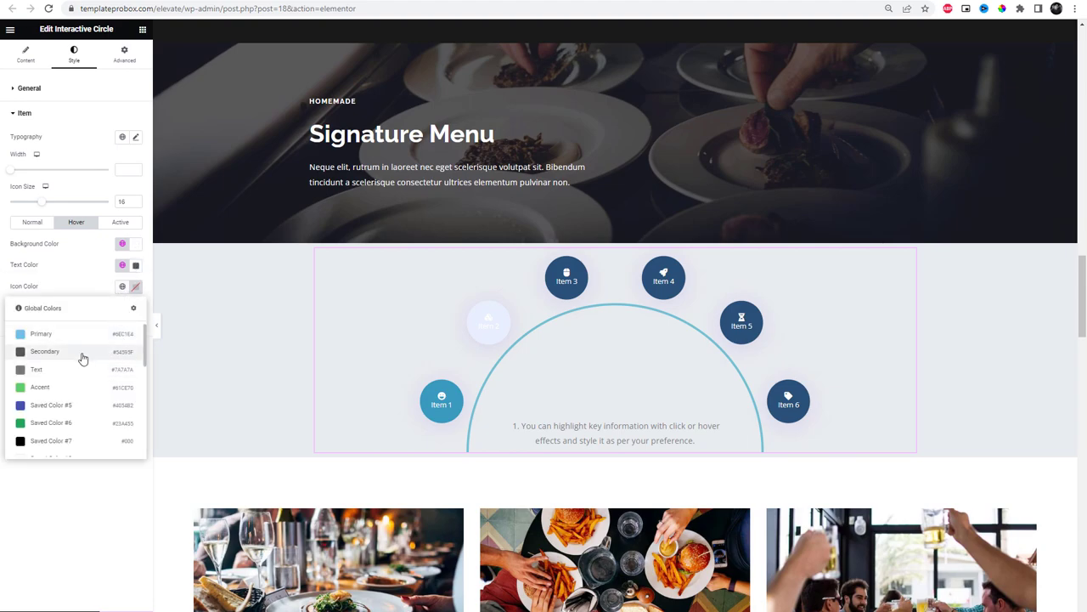
pyautogui.click(82, 358)
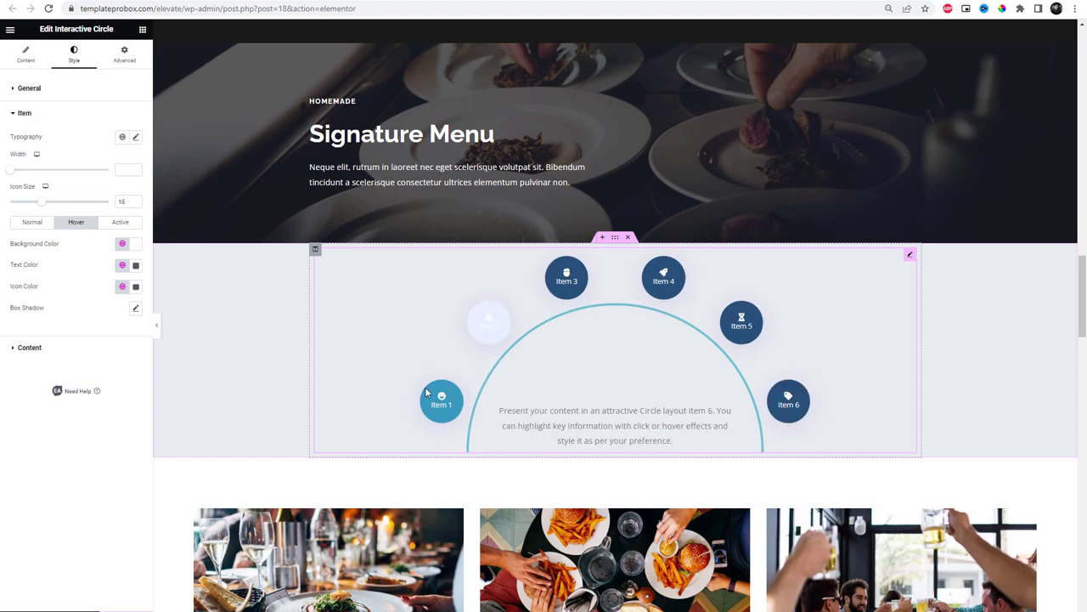
# Remove Item 2 from the circle's content list and reload the live homepage to show five items.
pyautogui.click(26, 55)
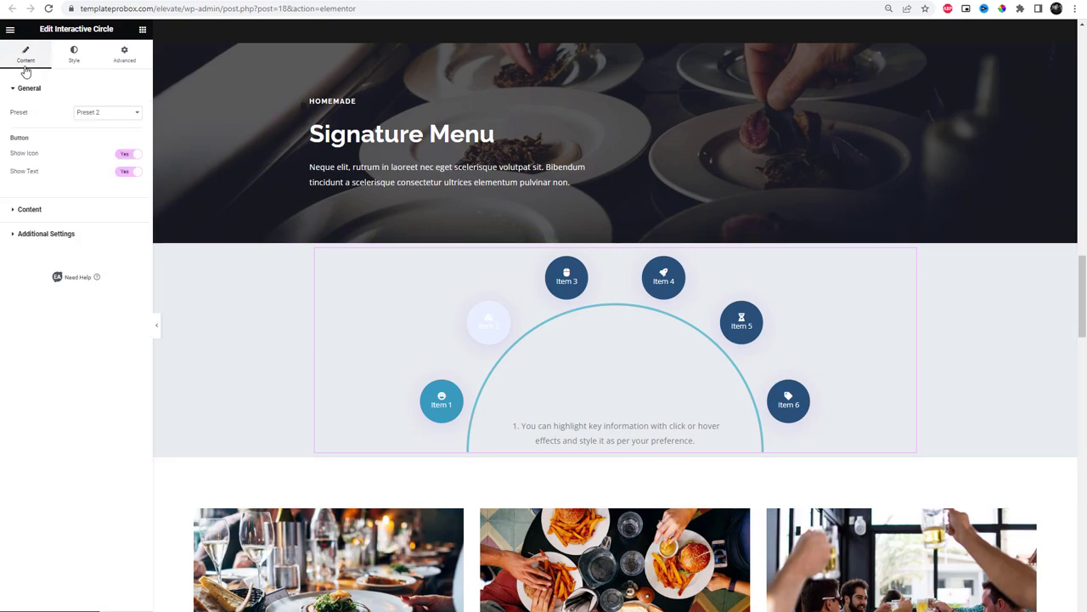
pyautogui.click(30, 210)
pyautogui.click(131, 230)
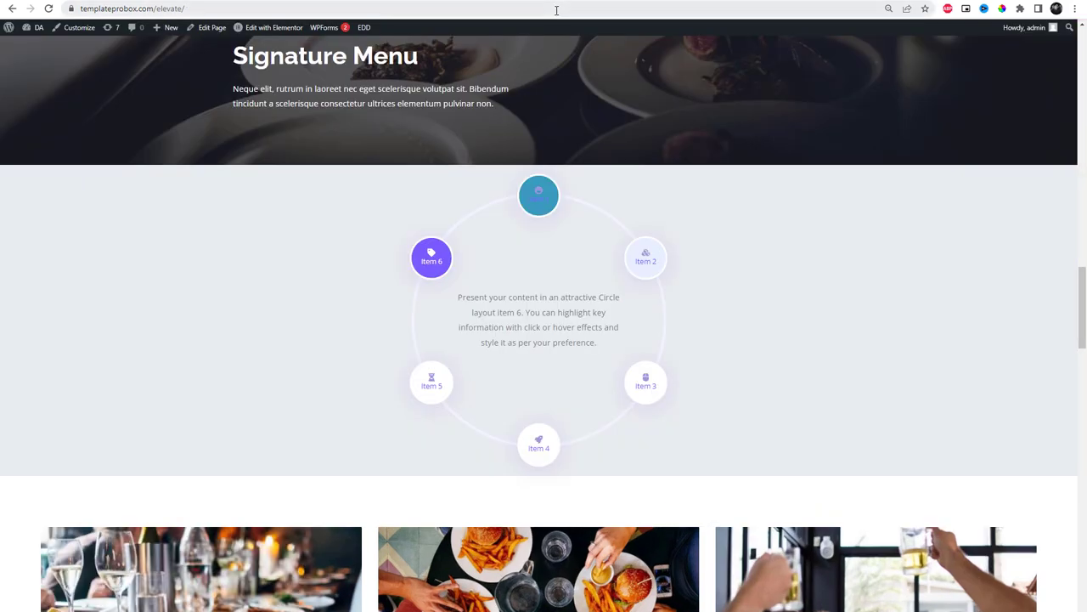
pyautogui.click(557, 8)
pyautogui.press('Return')
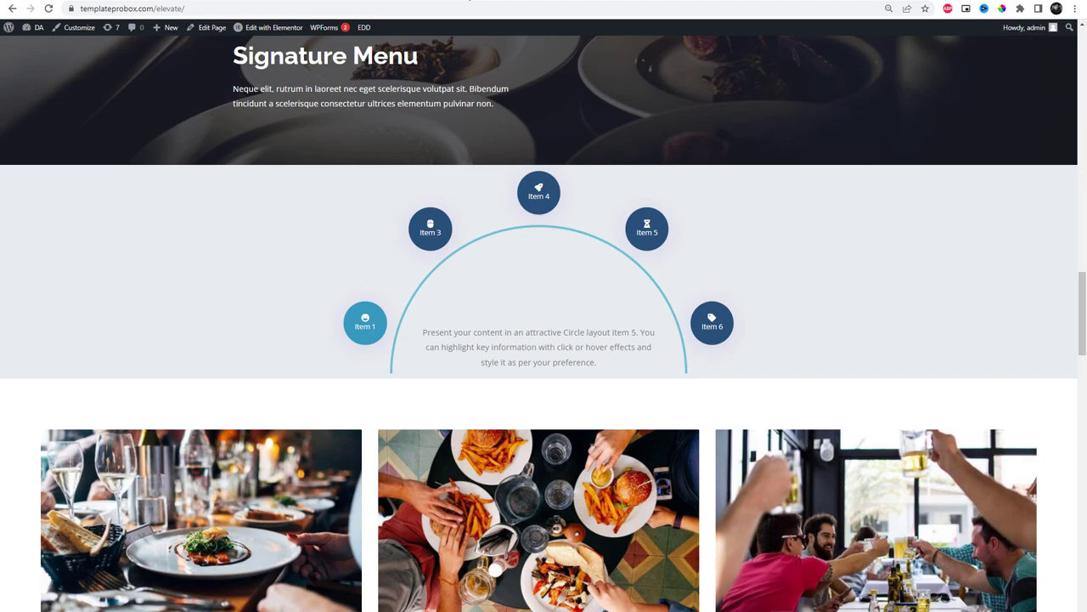
# Change the widget's General preset to the Preset 3 full-circle layout.
pyautogui.click(458, 0)
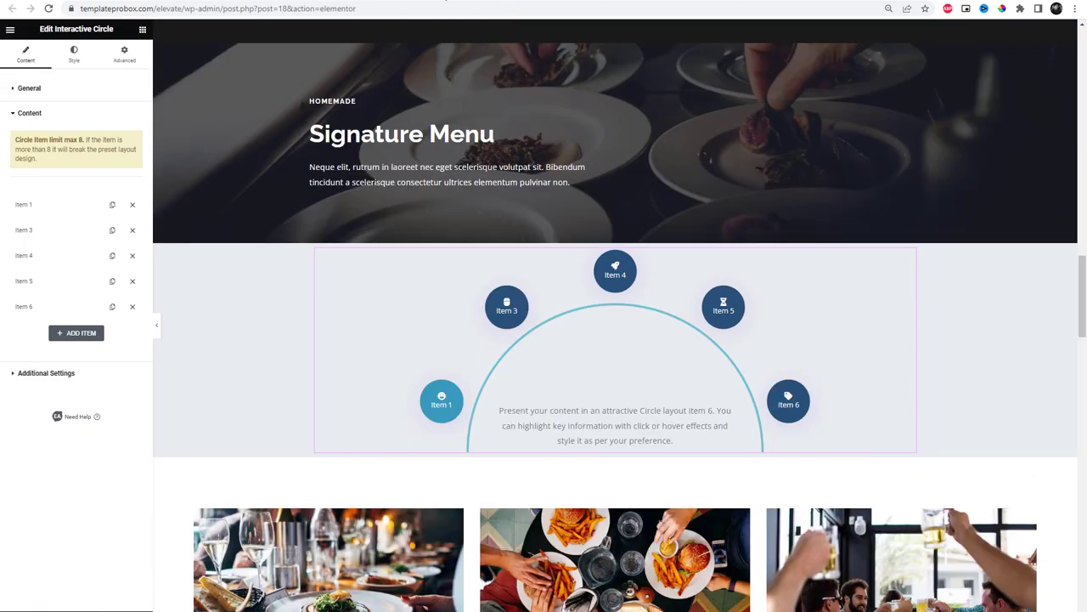
pyautogui.click(84, 99)
pyautogui.click(114, 117)
pyautogui.click(106, 141)
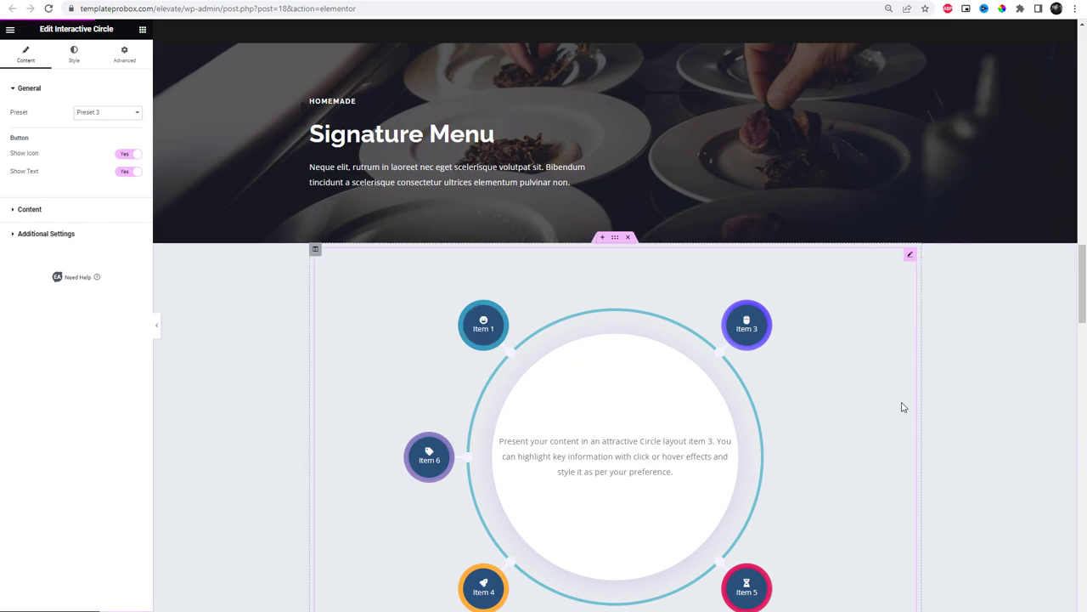
pyautogui.scroll(-2, 903, 407)
pyautogui.scroll(1, 891, 405)
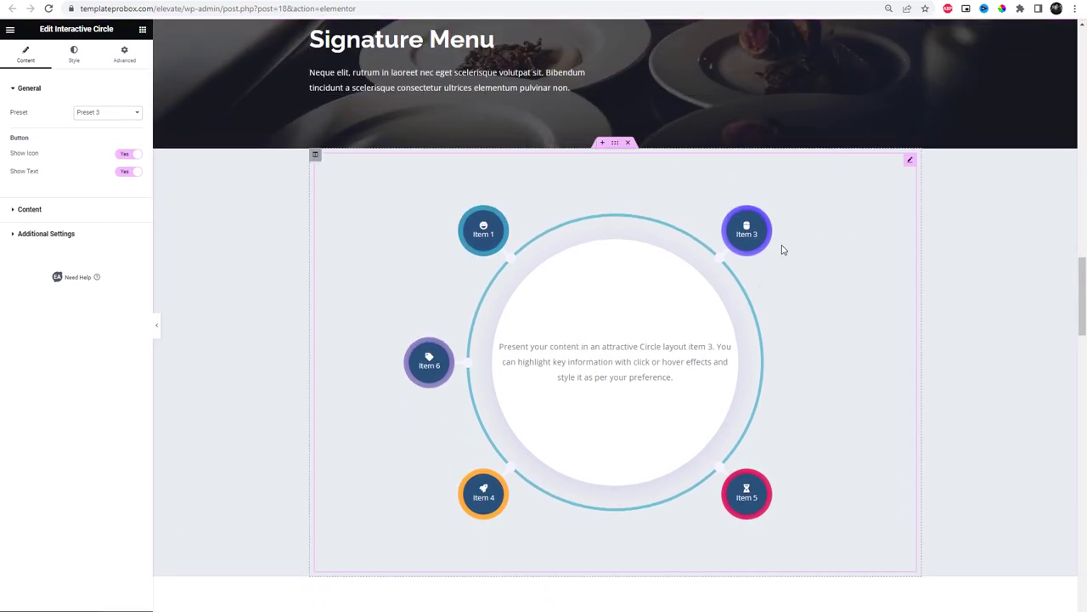
# Under Additional Settings, set the Mouse Event to Click instead of hover.
pyautogui.click(98, 236)
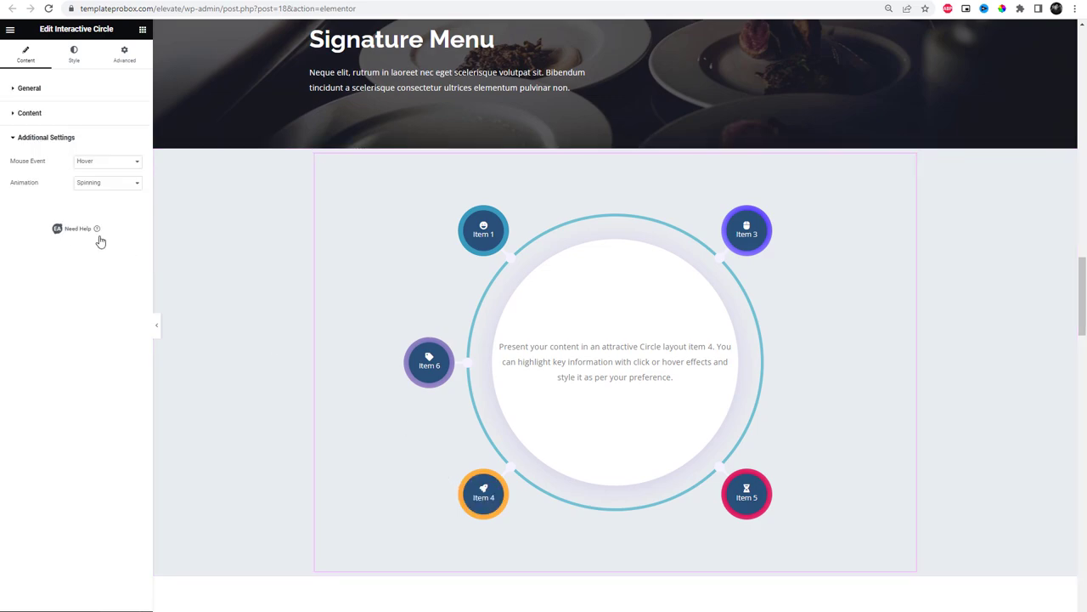
pyautogui.click(120, 163)
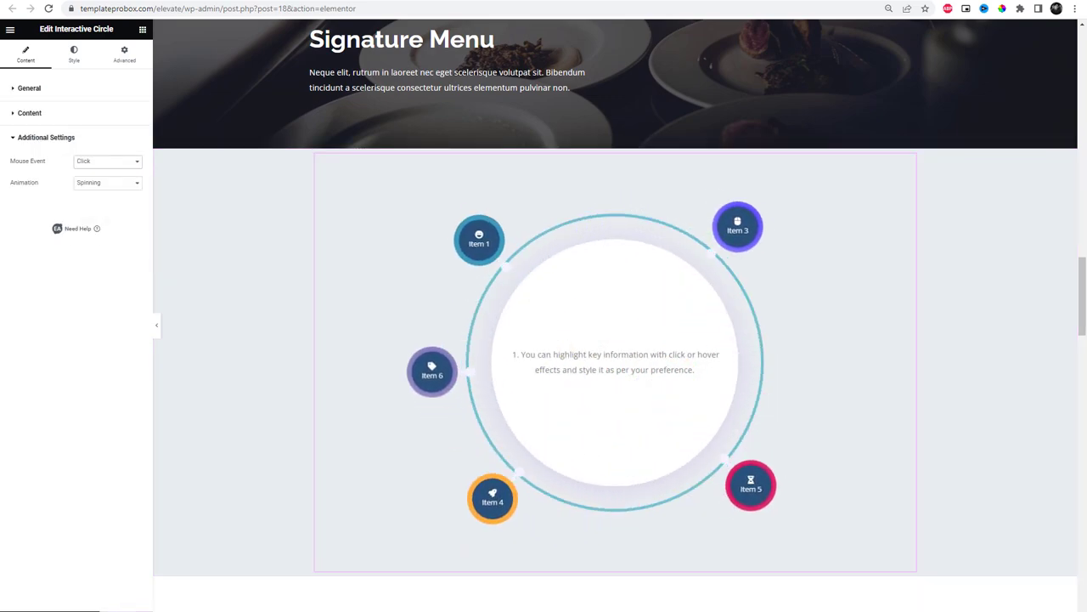
pyautogui.click(72, 58)
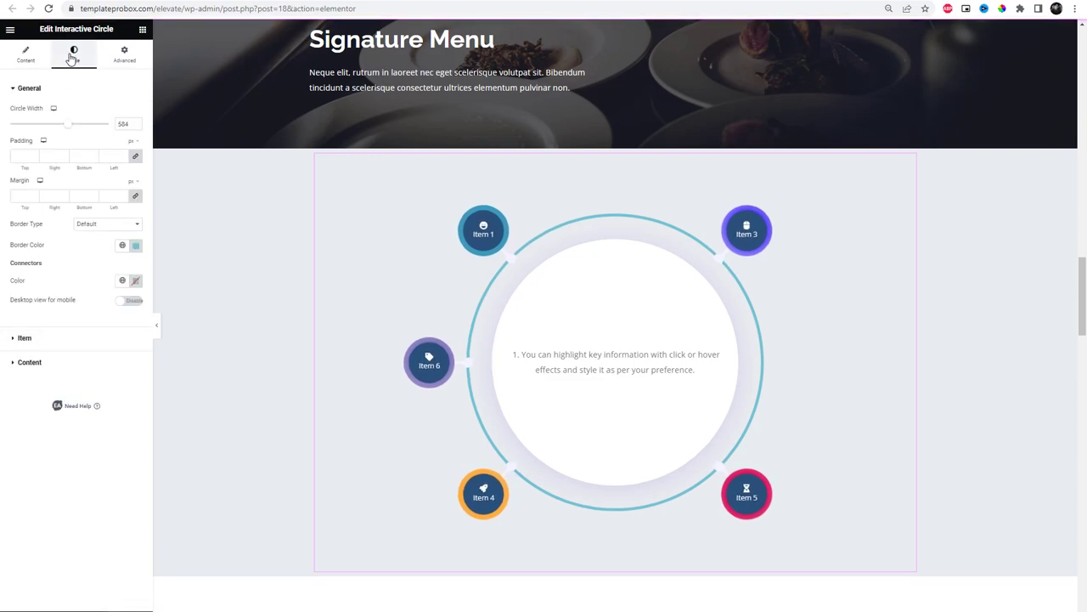
# Give the centre content circle a pale mint background colour.
pyautogui.click(66, 362)
pyautogui.click(135, 162)
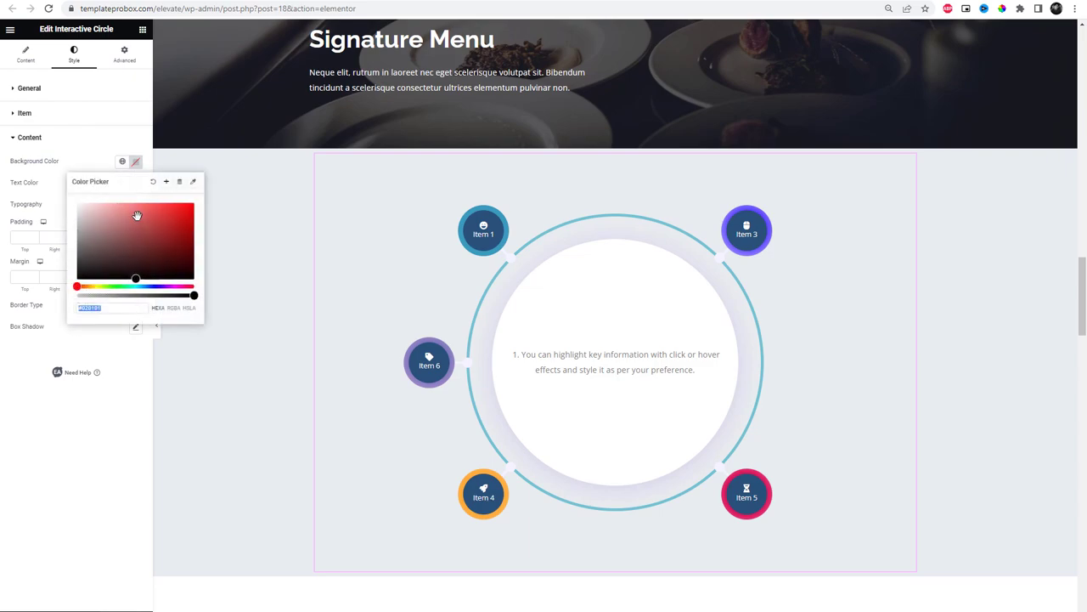
pyautogui.moveTo(138, 219); pyautogui.dragTo(76, 205)
pyautogui.moveTo(135, 288); pyautogui.dragTo(127, 288)
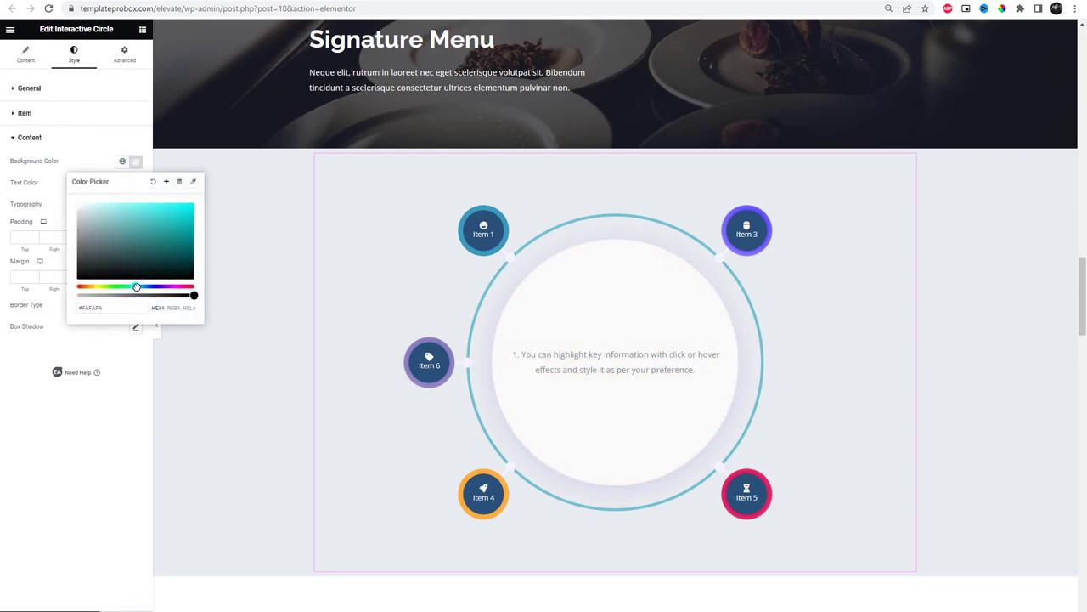
pyautogui.moveTo(134, 225)
pyautogui.mouseDown()
pyautogui.moveTo(90, 217)
pyautogui.moveTo(85, 205)
pyautogui.moveTo(100, 202)
pyautogui.mouseUp()
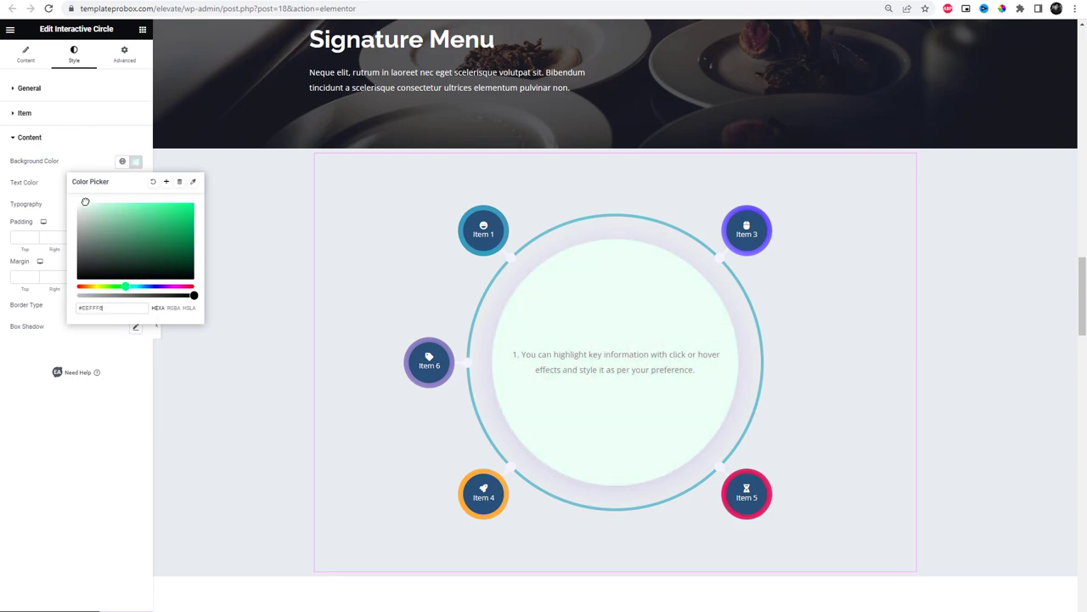
pyautogui.click(97, 143)
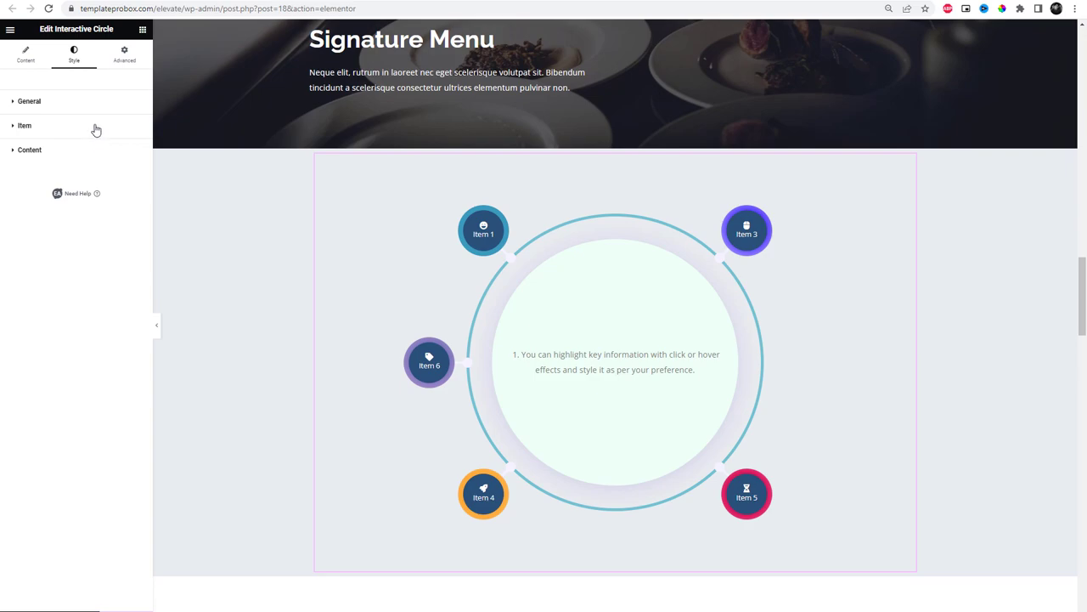
# Raise the item icon size from 16 to 21 and widen the item buttons to about 101.
pyautogui.click(96, 127)
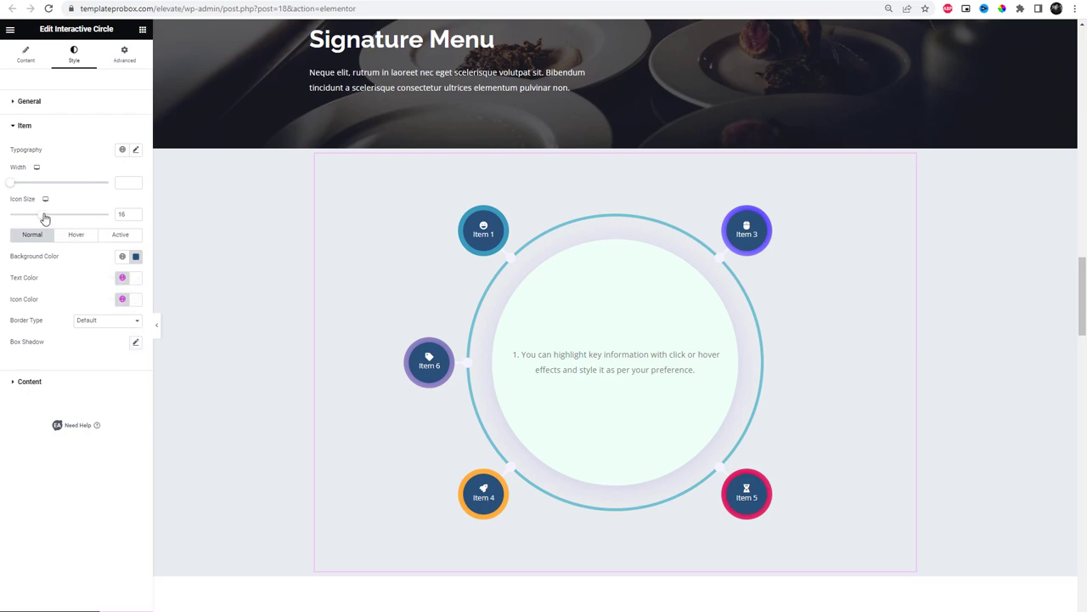
pyautogui.moveTo(45, 220); pyautogui.dragTo(54, 222)
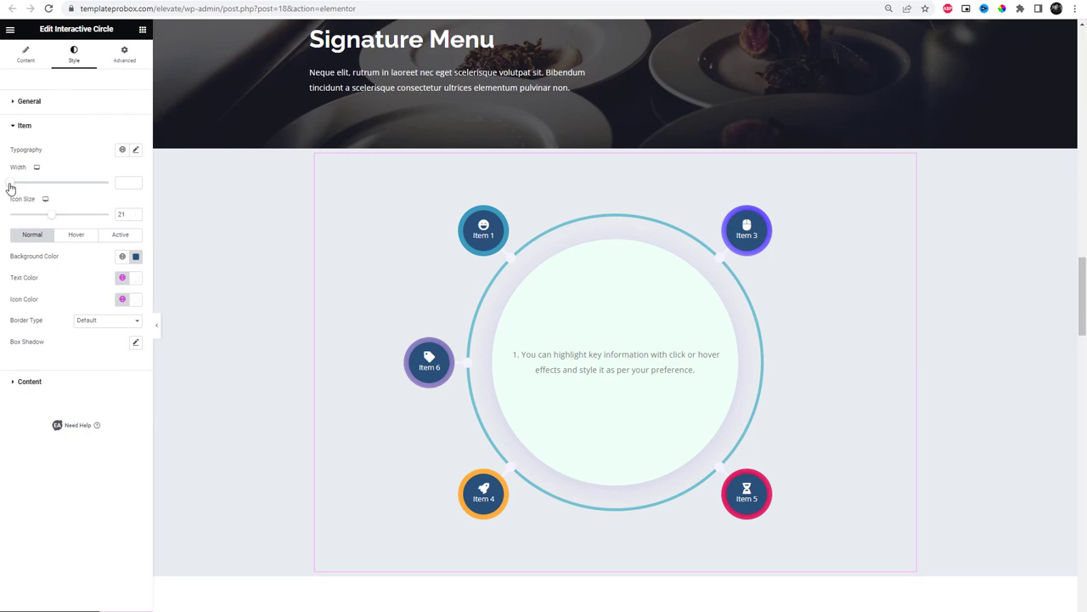
pyautogui.moveTo(11, 184)
pyautogui.mouseDown()
pyautogui.moveTo(62, 183)
pyautogui.moveTo(59, 195)
pyautogui.mouseUp()
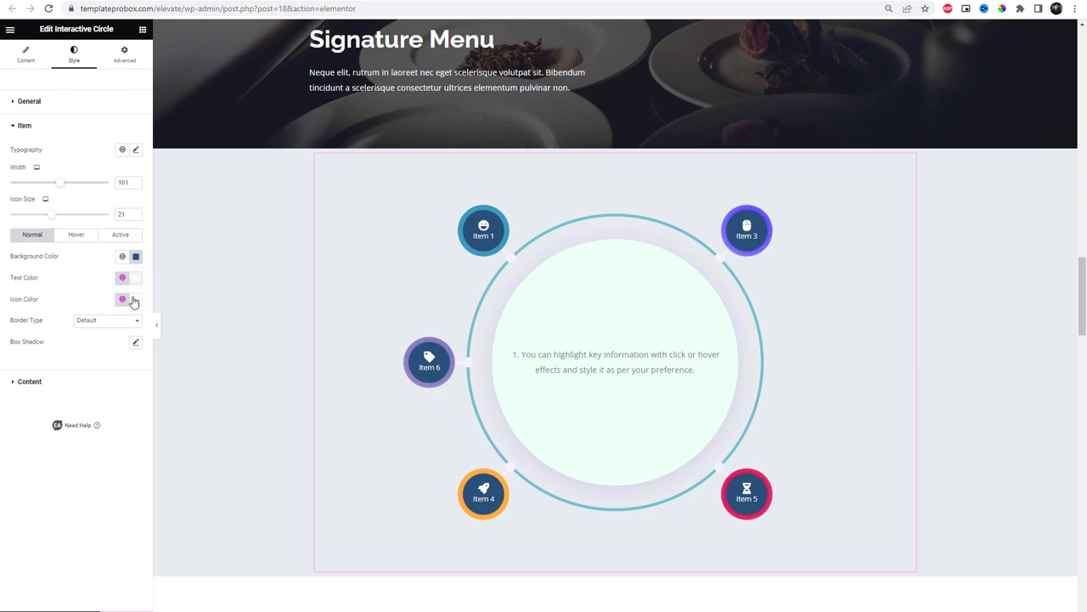
# Set the centre content typography to size 19 at weight 400 (Normal).
pyautogui.click(81, 382)
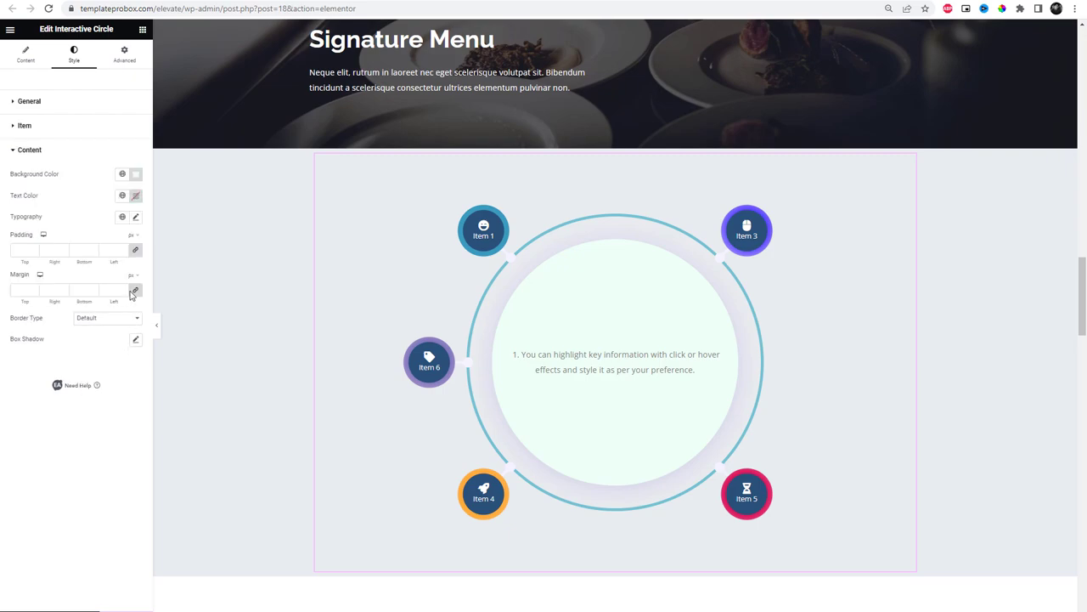
pyautogui.click(136, 219)
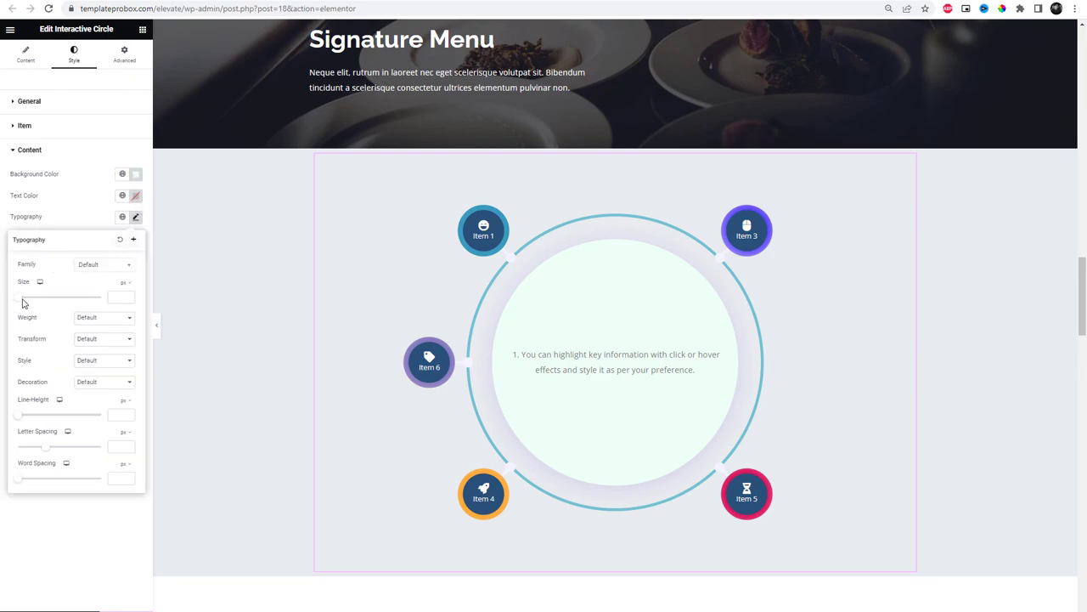
pyautogui.moveTo(23, 298); pyautogui.dragTo(28, 298)
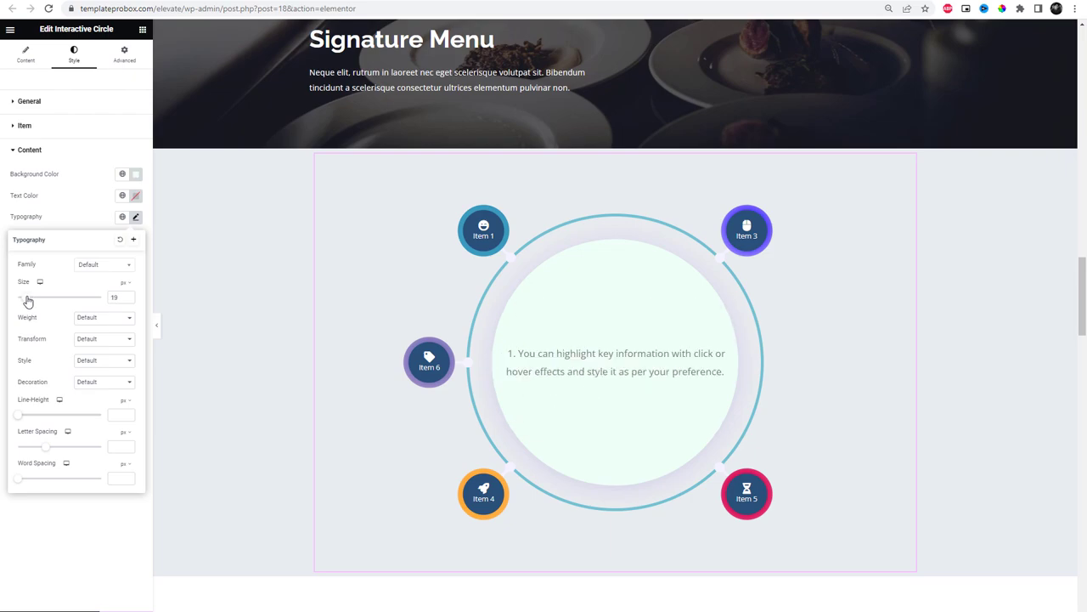
pyautogui.click(96, 318)
pyautogui.click(101, 354)
pyautogui.click(163, 601)
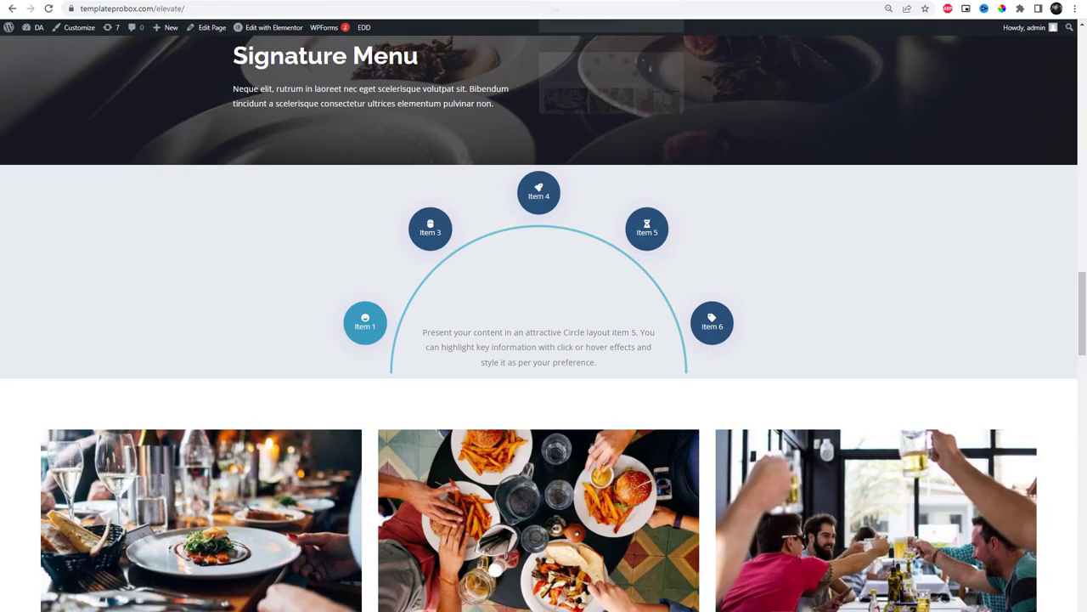
# Reload the live homepage to show the full-circle layout with the pale green centre.
pyautogui.click(546, 10)
pyautogui.press('Return')
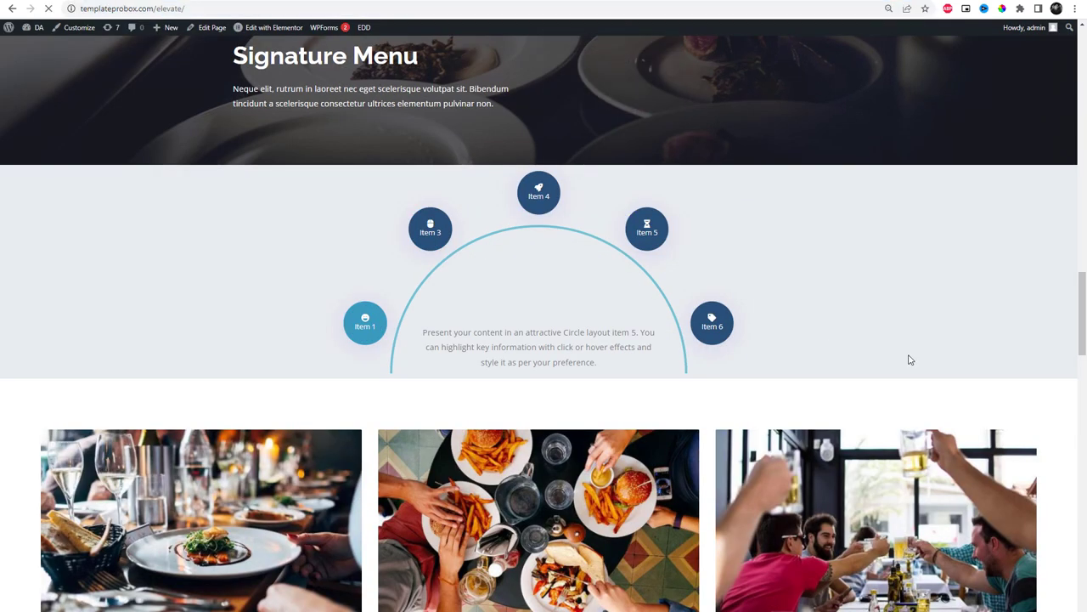